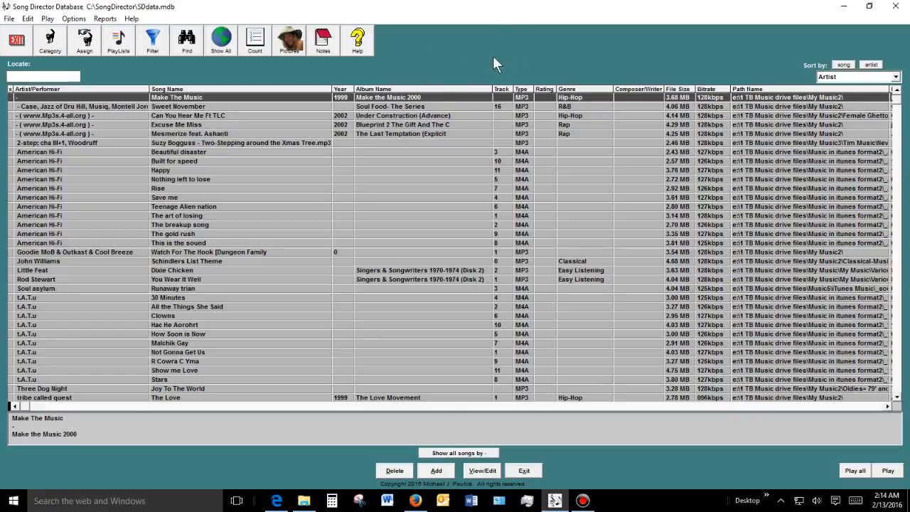
click(7, 19)
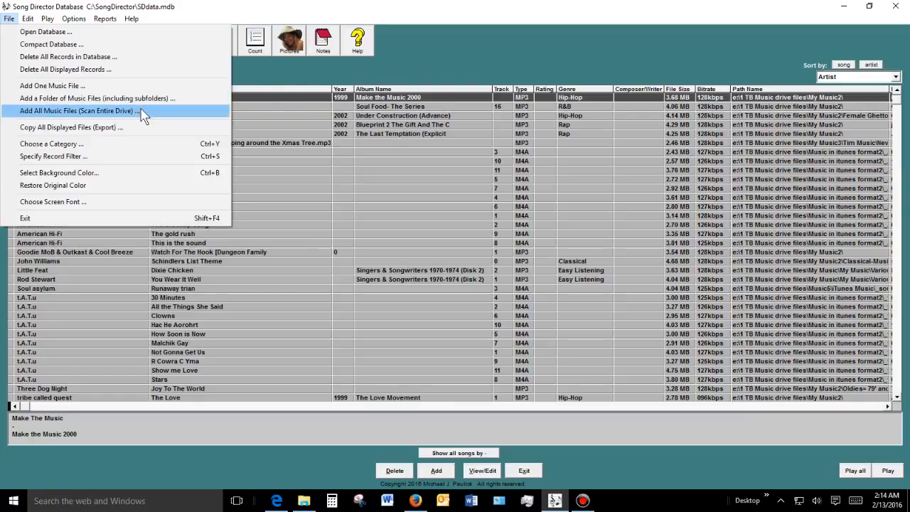
click(418, 61)
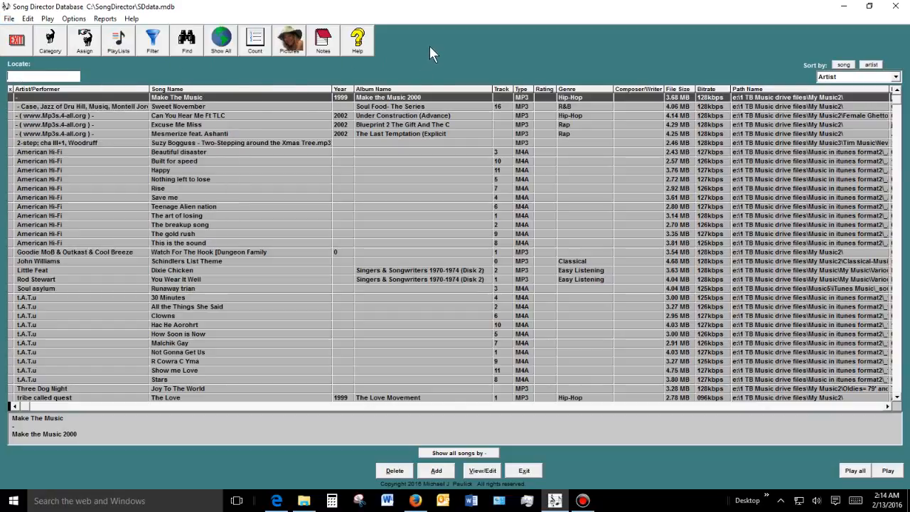
Count the records displayed in the current song list.
click(258, 42)
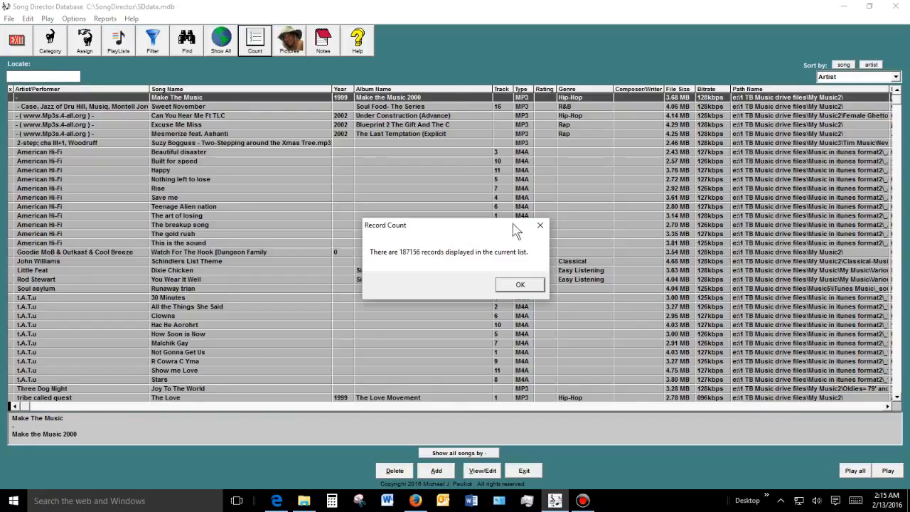
click(521, 285)
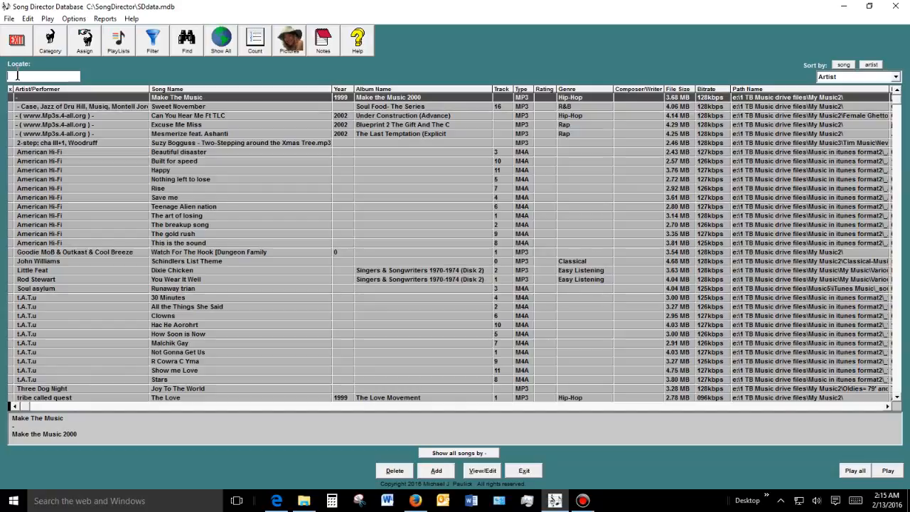
Review the available sort fields and sort the song list by song name.
click(896, 79)
mouse_move(897, 104)
mouse_down()
mouse_move(907, 145)
mouse_move(906, 92)
mouse_up()
click(760, 64)
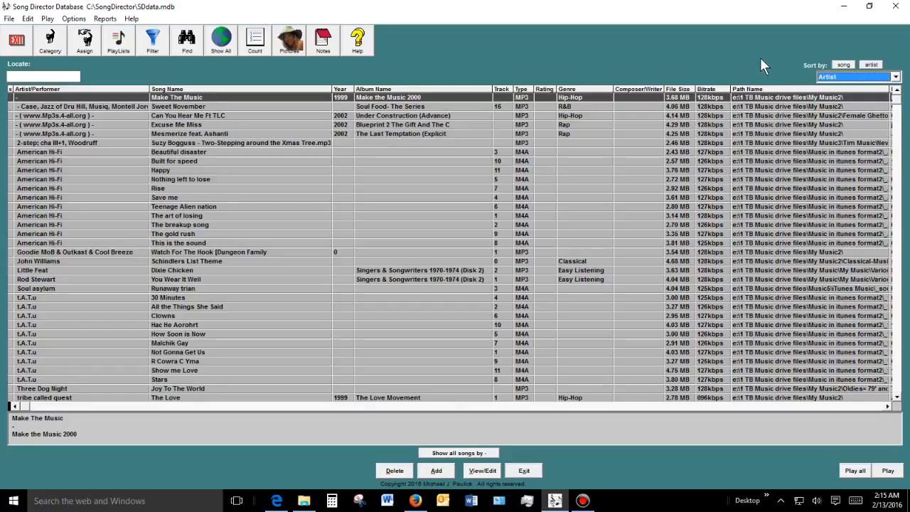
click(843, 64)
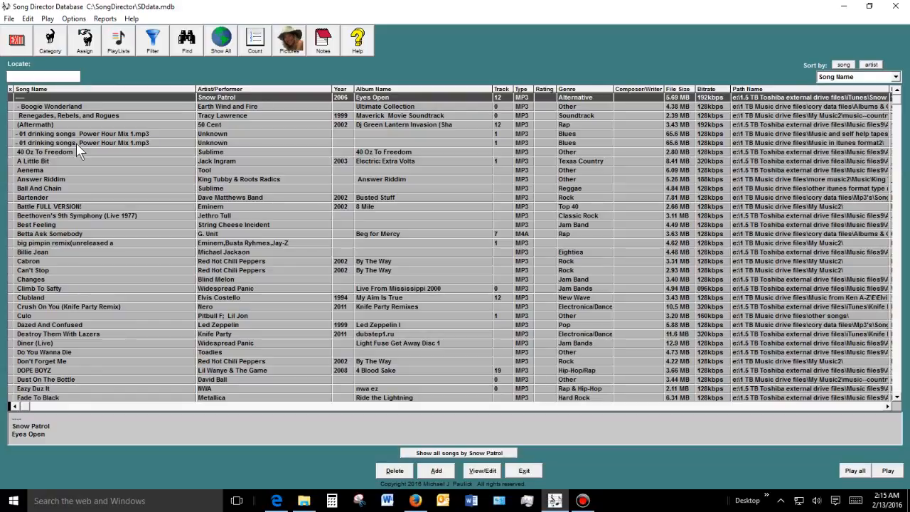
Examine the "Boogie Wonderland" and "Aenema" records for stray characters before the song names, closing them without saving.
double_click(64, 106)
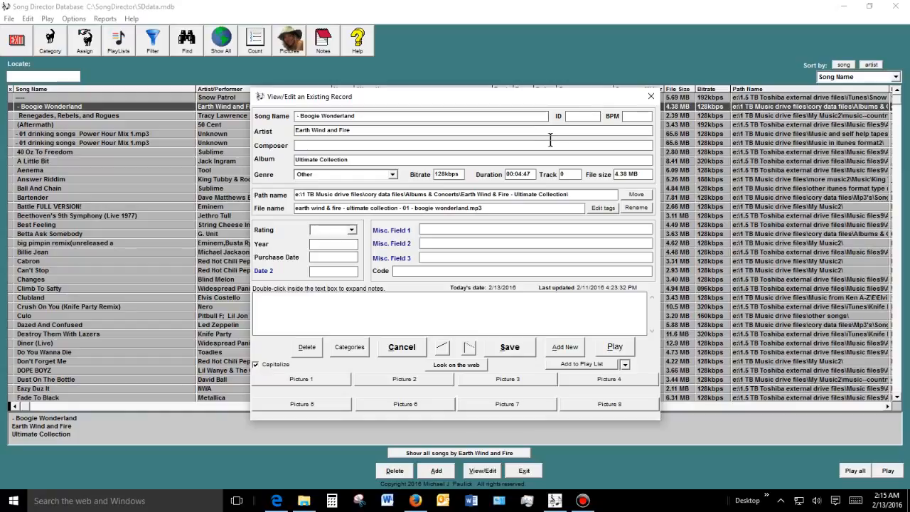
click(402, 346)
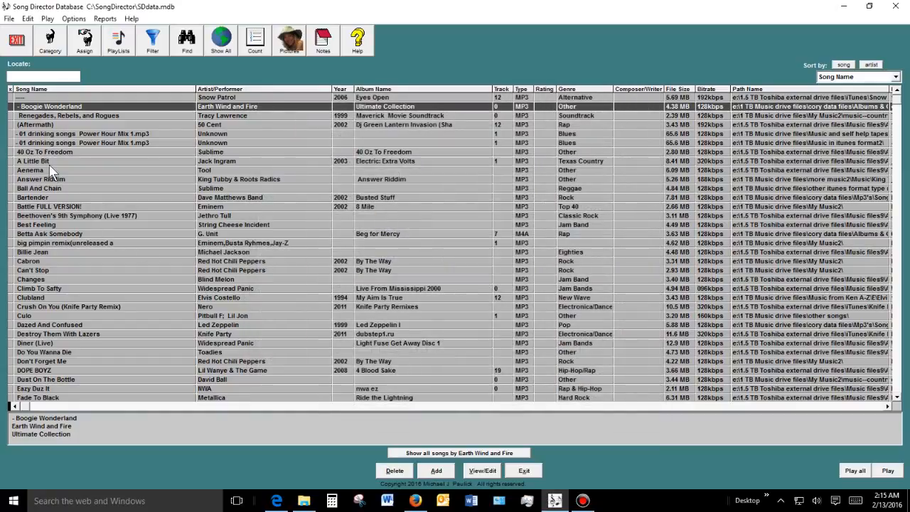
double_click(50, 171)
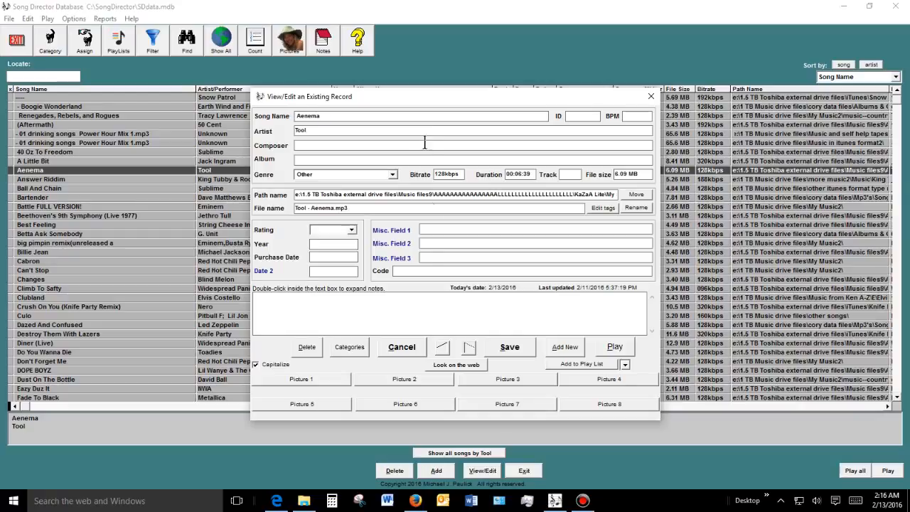
click(402, 348)
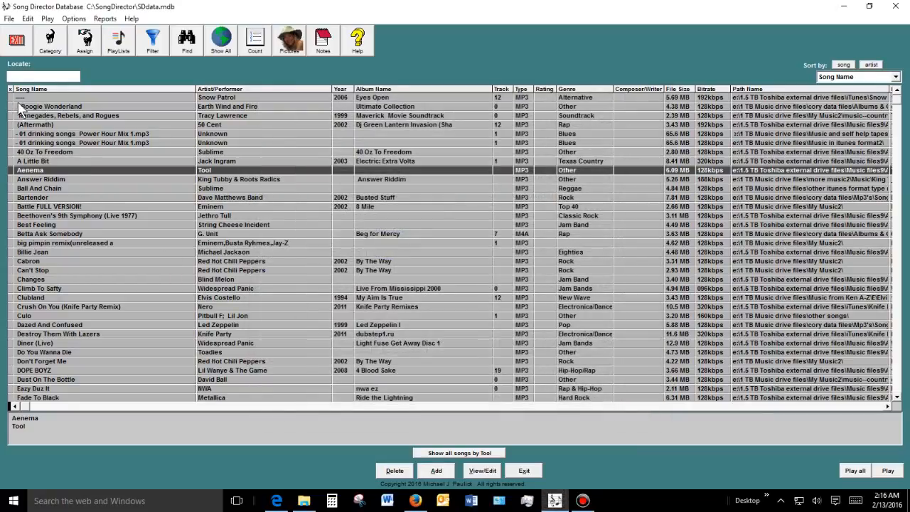
double_click(37, 172)
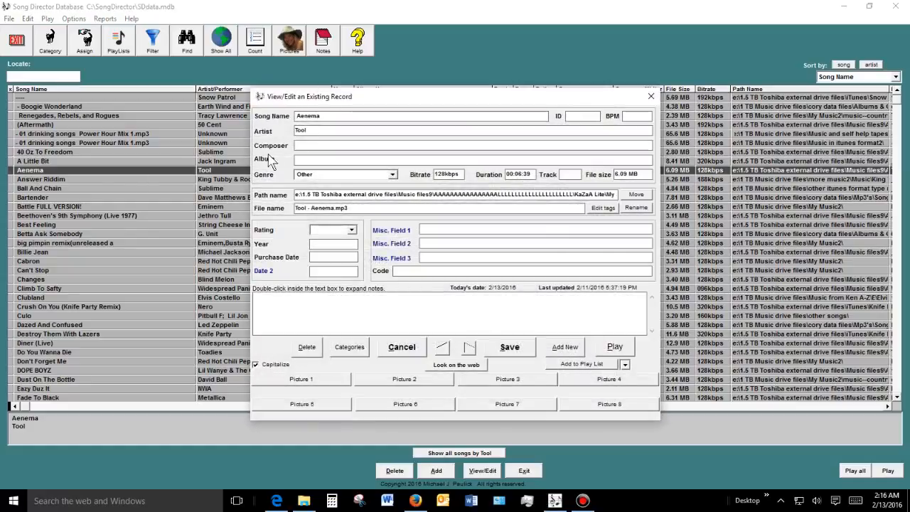
click(410, 349)
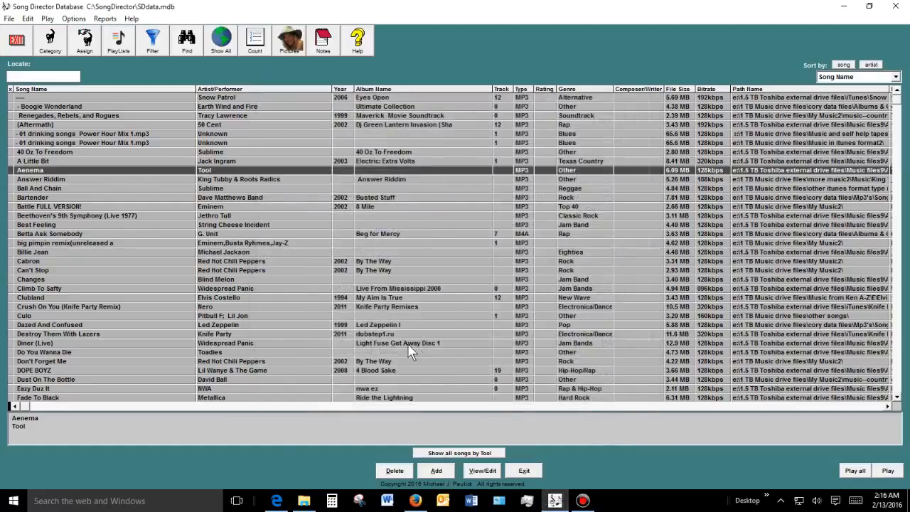
Browse further to the titles in quotation marks and inspect the record "Stir it up" by Johnny Nash without saving.
scroll(181, 303, down, 20)
click(179, 306)
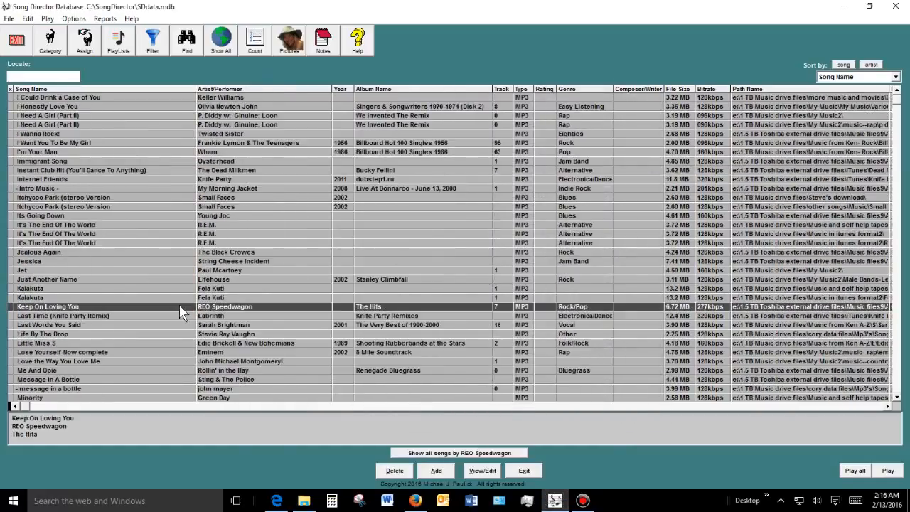
key(Page_Down)
key(Page_Down)
key(Page_Down)
key(Page_Down)
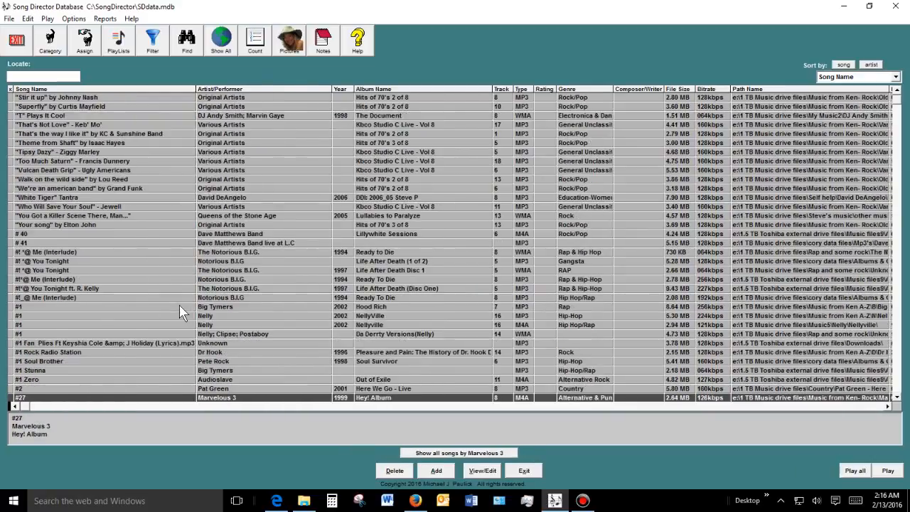
key(Page_Up)
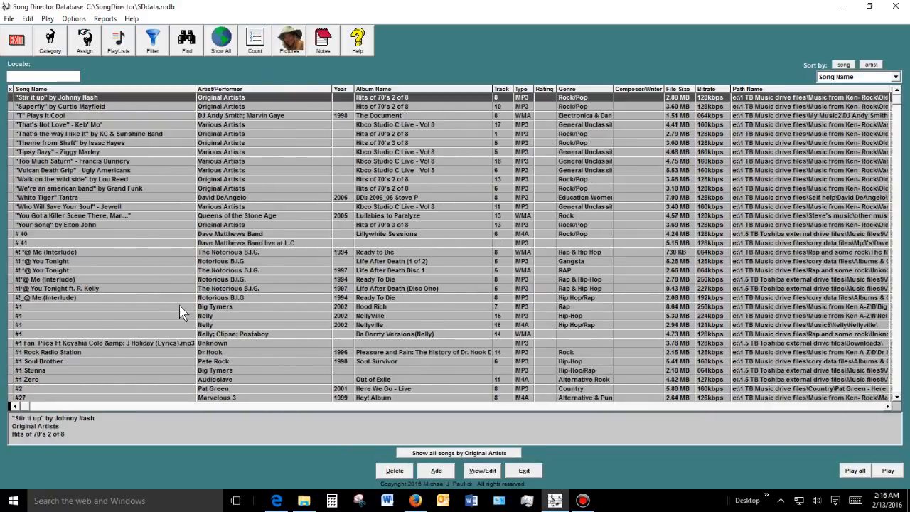
double_click(140, 99)
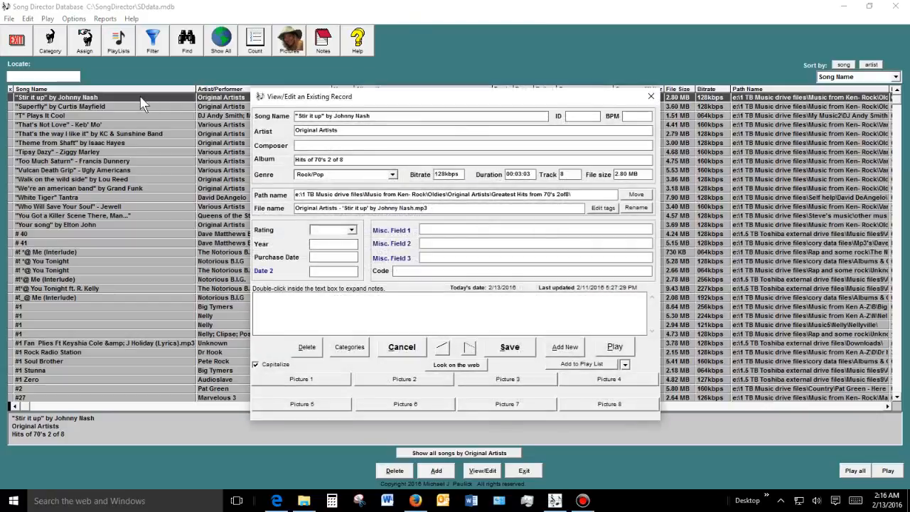
click(402, 348)
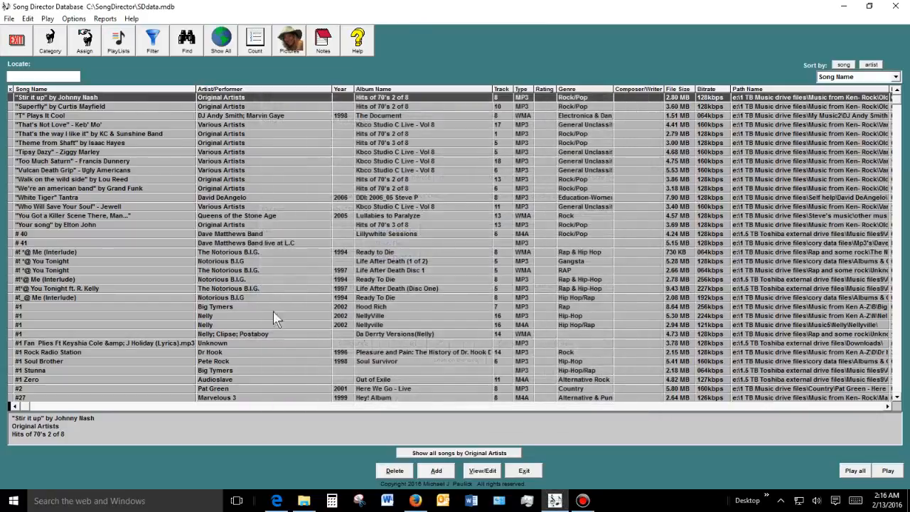
Browse past the symbol and number titles to those starting with "A" and inspect the "A Man I Hardly Know" record without saving.
scroll(160, 295, down, 10)
scroll(151, 299, down, 7)
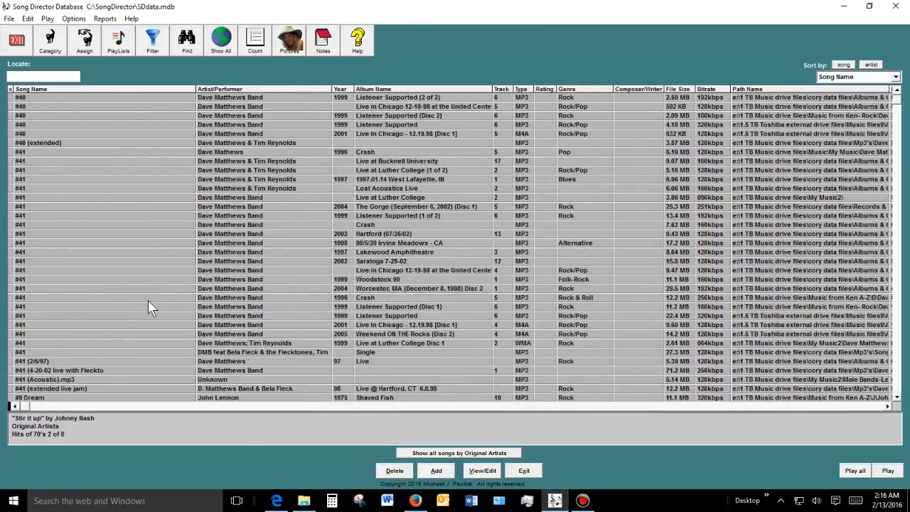
click(153, 313)
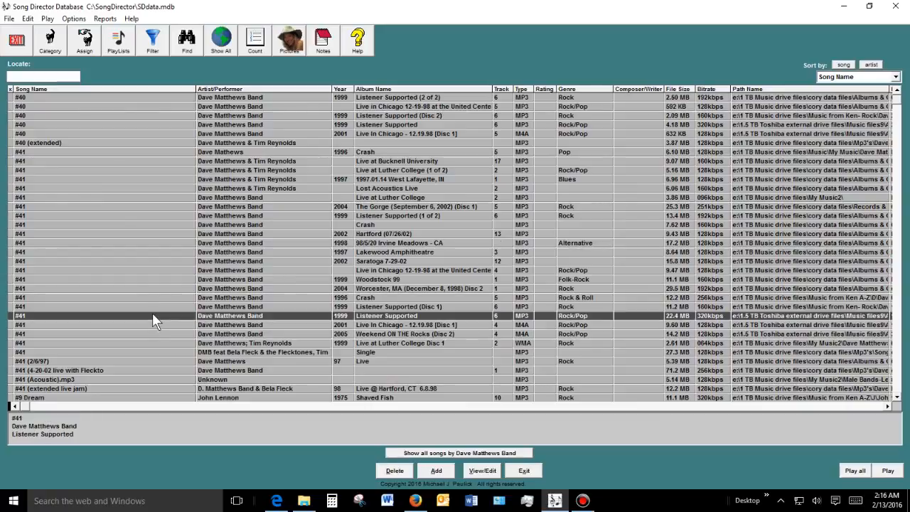
key(Page_Down)
key(Page_Down)
key(Page_Down)
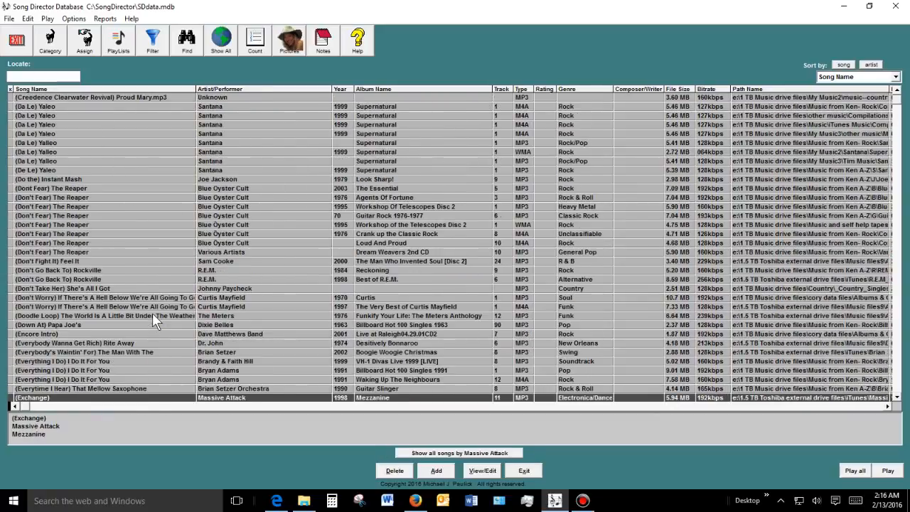
key(Page_Down)
key(Page_Down)
key(Page_Down)
key(Page_Down)
key(Page_Down)
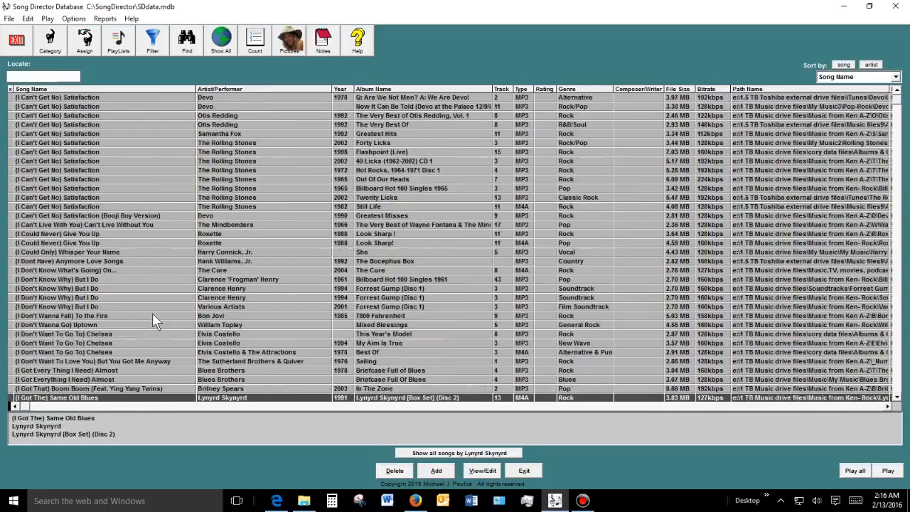
key(Page_Down)
key(Page_Down)
key(Page_Down)
key(Page_Down)
key(Page_Down)
key(Page_Down)
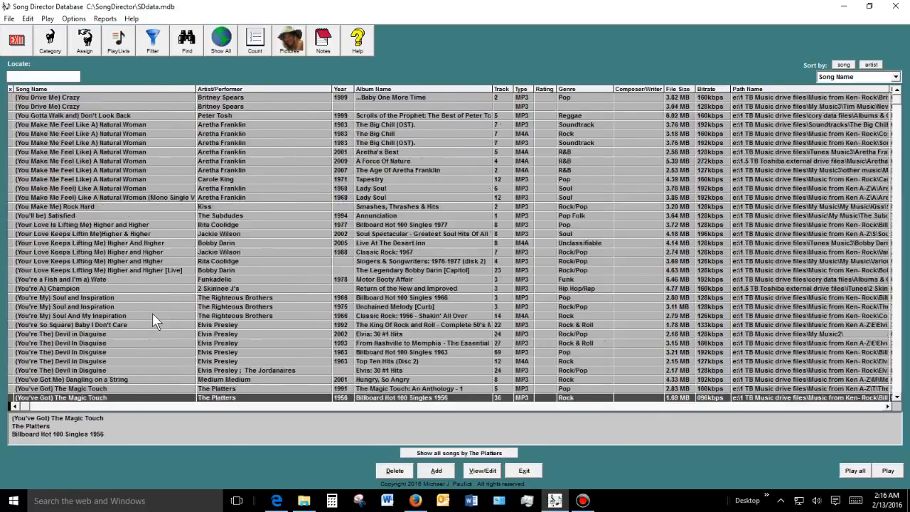
key(Page_Down)
key(Page_Down)
key(Page_Down)
key(Page_Down)
key(Page_Down)
key(Page_Down)
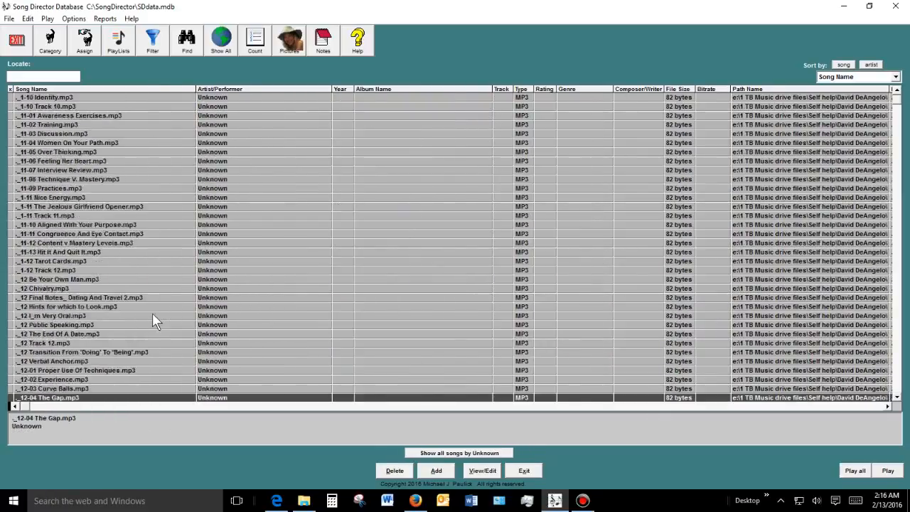
key(Page_Down)
key(Page_Down)
key(Page_Down)
key(Page_Down)
key(Page_Down)
key(Page_Down)
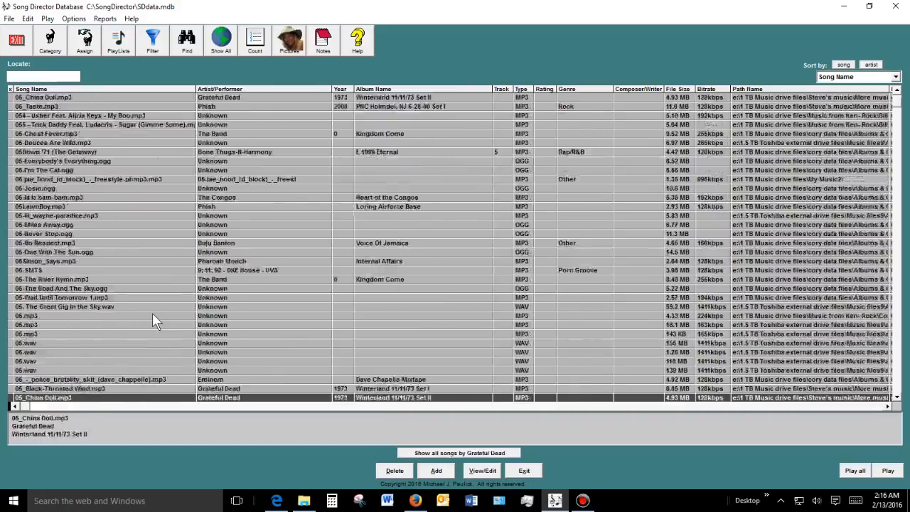
key(Page_Down)
key(Page_Down)
key(Page_Down)
key(Page_Down)
key(Page_Down)
key(Page_Down)
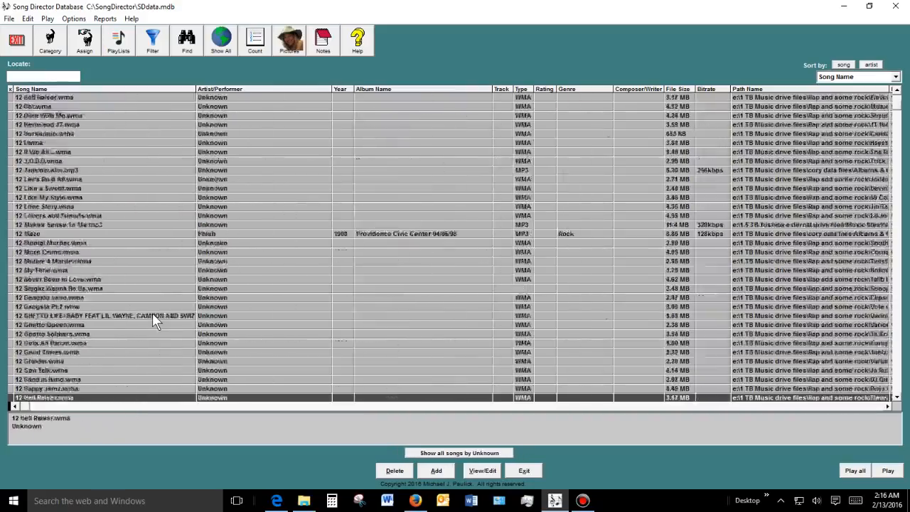
key(Page_Down)
key(Page_Down)
key(Page_Down)
key(Page_Down)
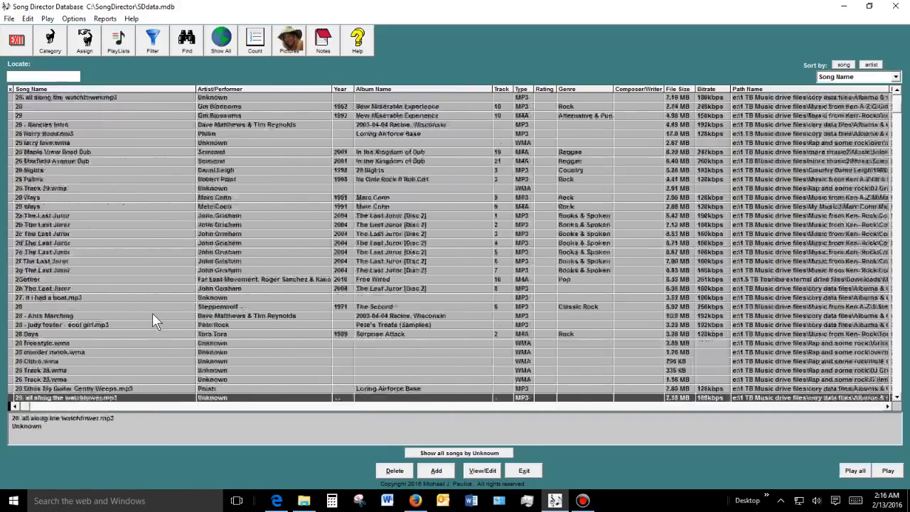
key(Page_Down)
key(Page_Down)
key(Page_Down)
key(Page_Down)
key(Page_Down)
key(Page_Down)
key(Page_Down)
key(Page_Down)
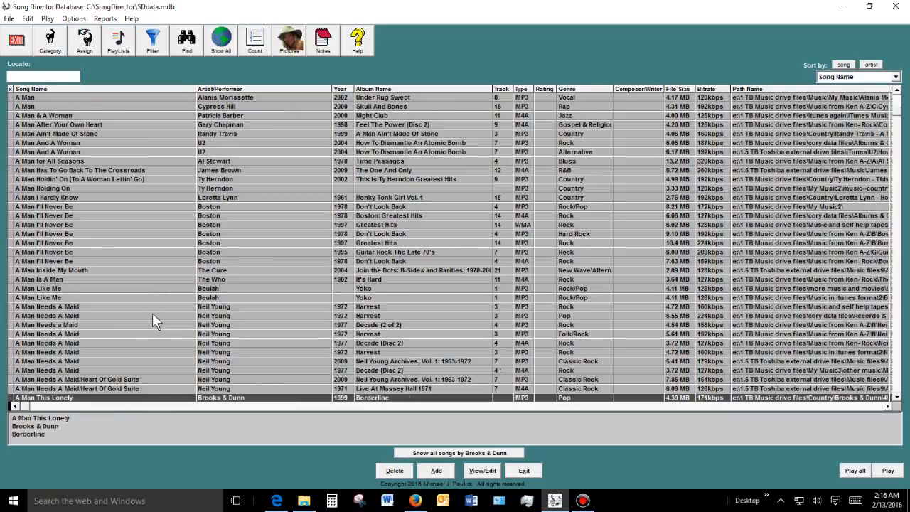
double_click(39, 196)
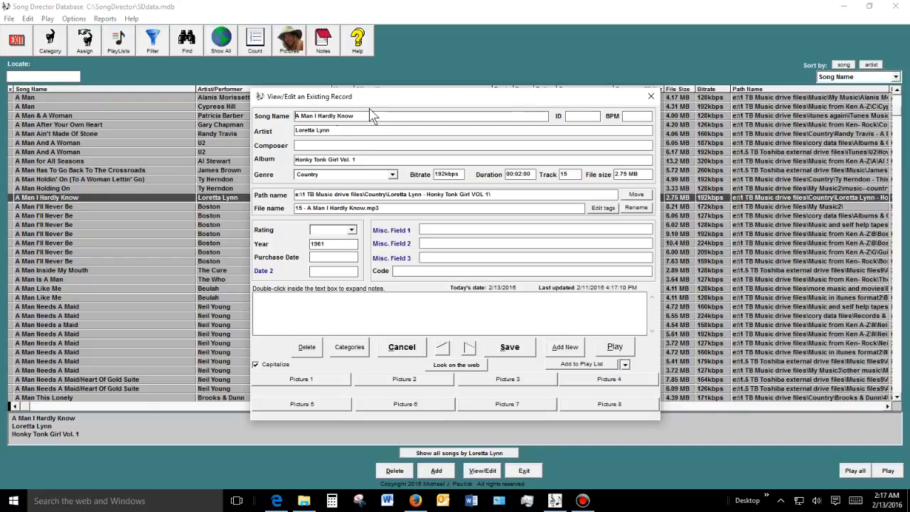
click(409, 352)
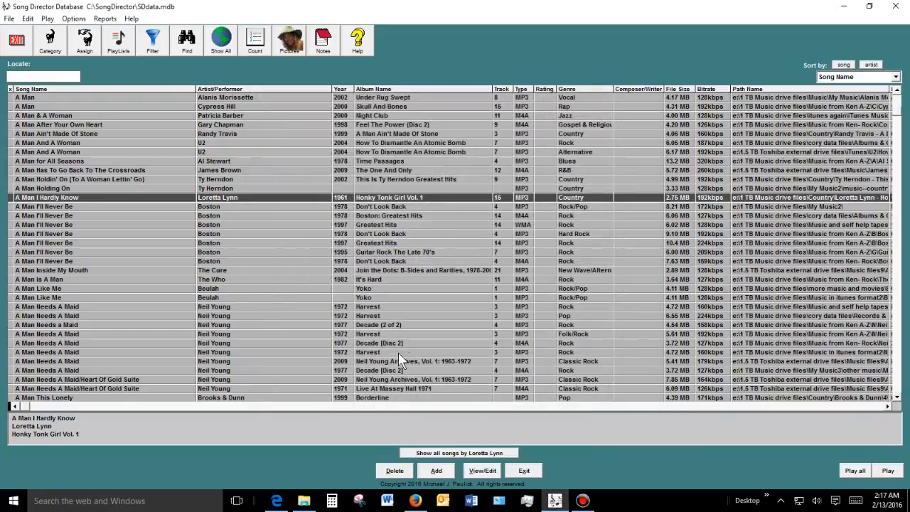
Sort the list by artist and inspect the "Make The Music" record without saving.
click(874, 66)
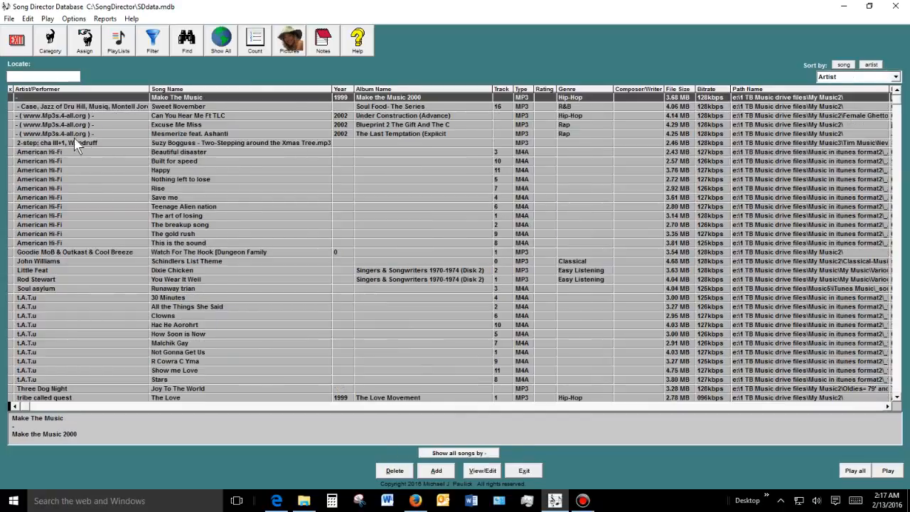
double_click(27, 98)
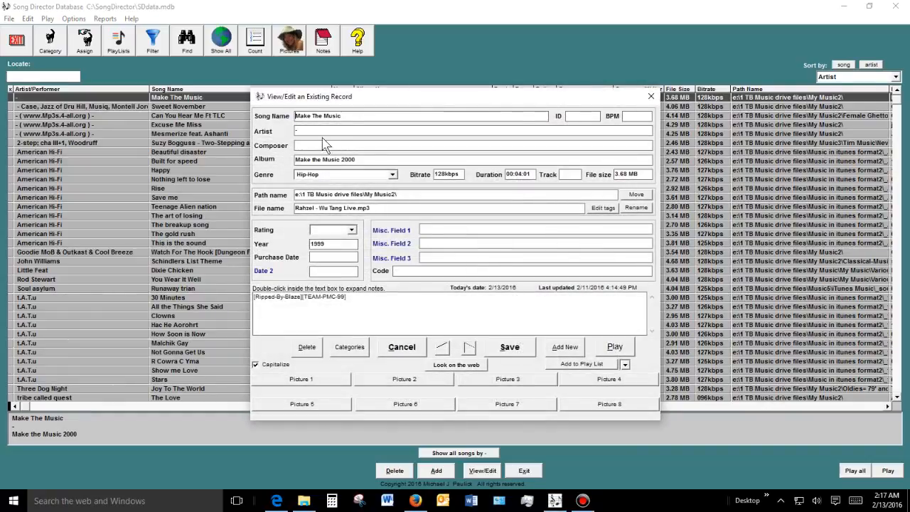
click(402, 347)
Remove the leading space from the artist "American Hi-Fi" in the "Beautiful disaster" record and save it.
double_click(56, 150)
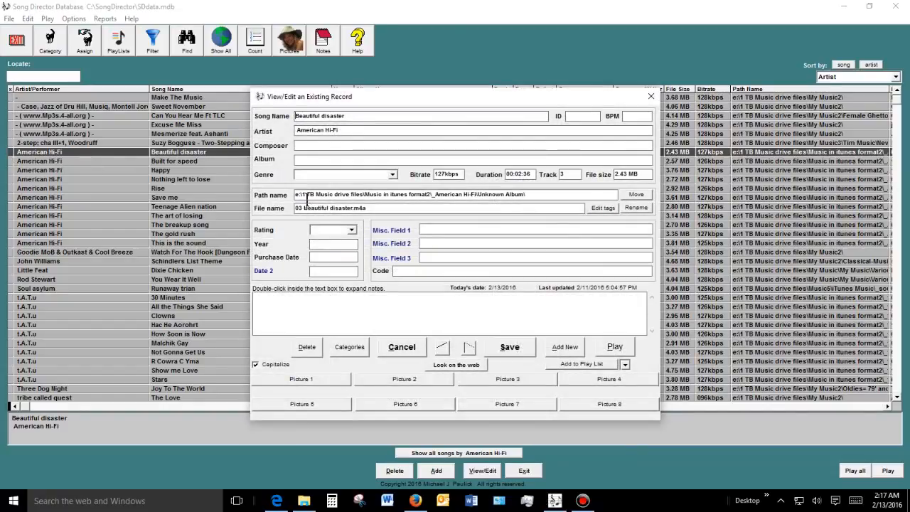
click(297, 131)
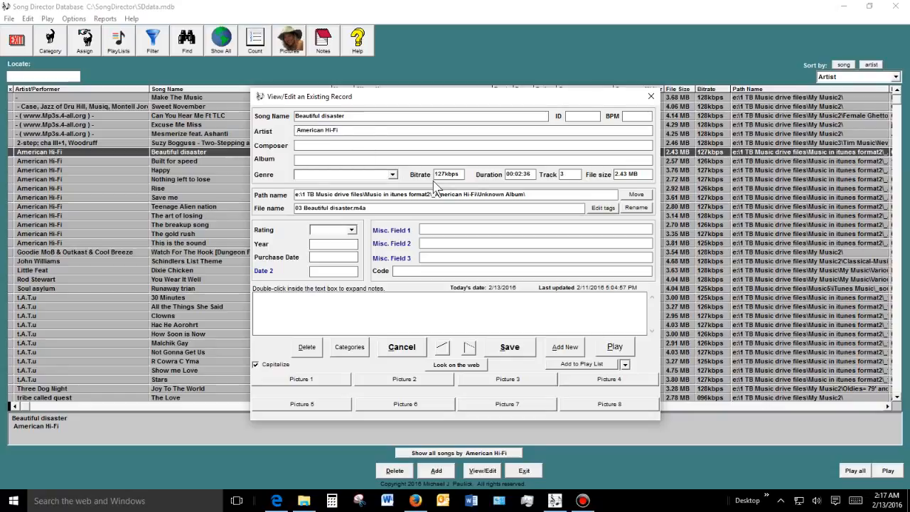
click(510, 348)
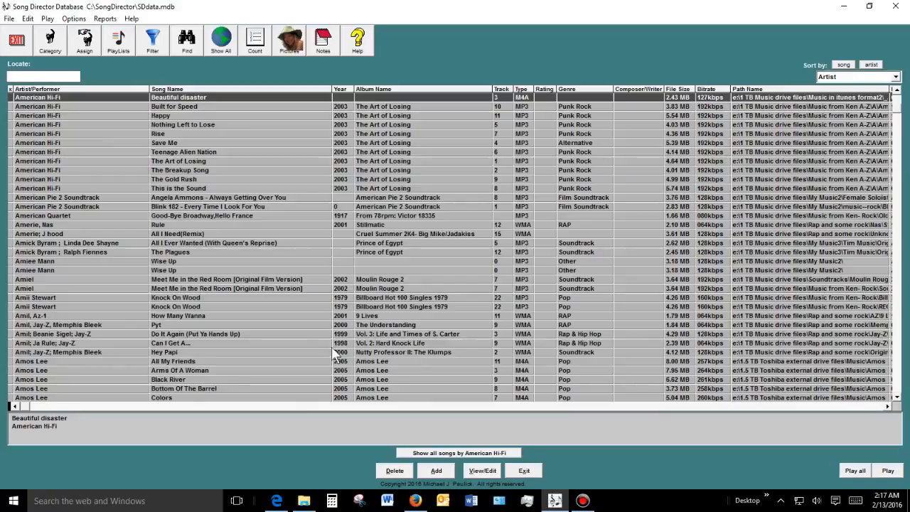
Browse the artist-sorted list down to Amy Grant's songs and back up to the artists starting with "Alpha".
scroll(291, 342, down, 11)
scroll(291, 342, down, 5)
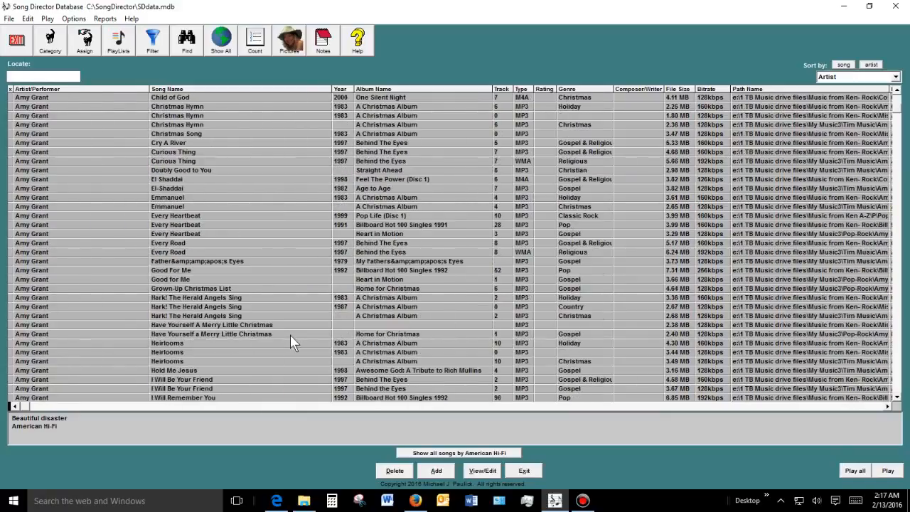
scroll(290, 341, down, 20)
scroll(288, 344, up, 15)
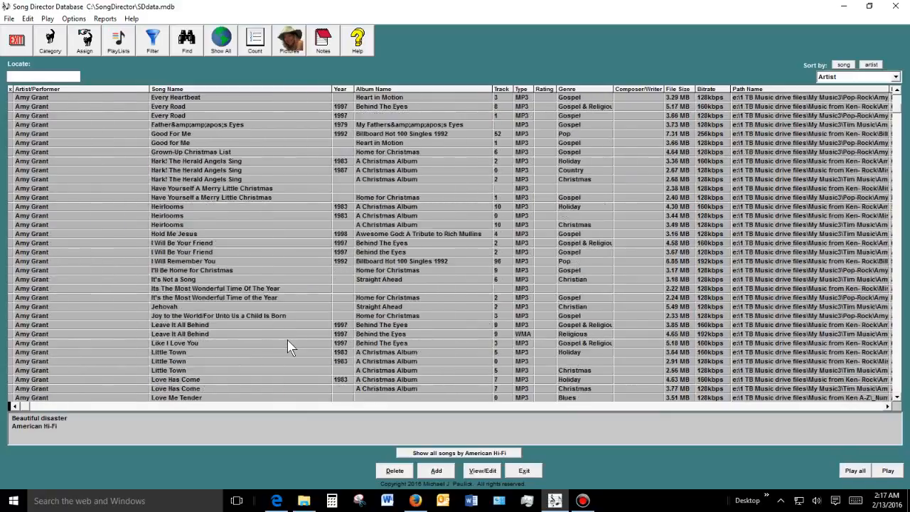
scroll(288, 339, up, 20)
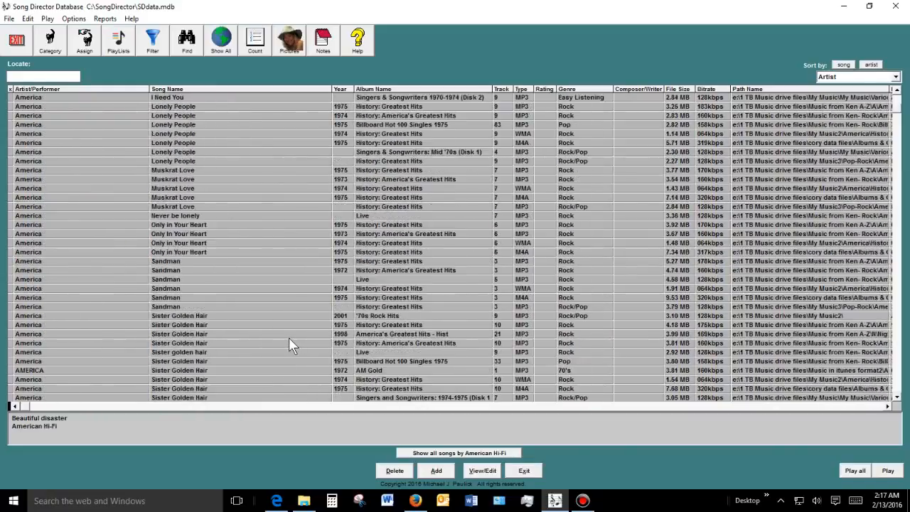
scroll(288, 337, up, 20)
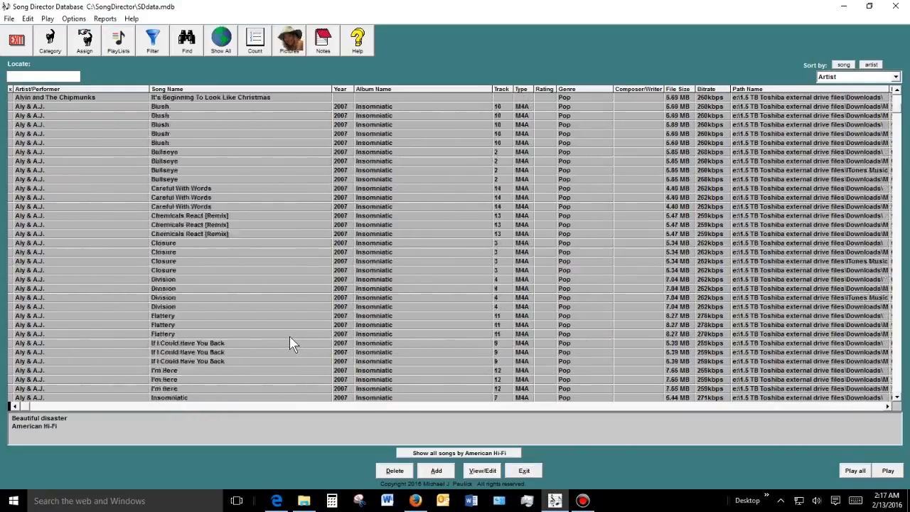
scroll(289, 336, up, 7)
Locate "bob dylan" to show only that artist's songs and count the records in the filtered list.
click(36, 76)
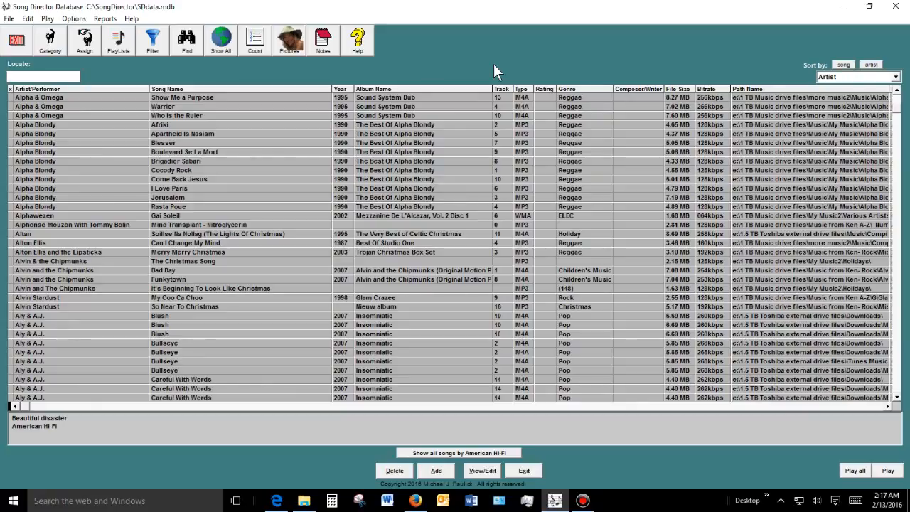
text(bob dylan)
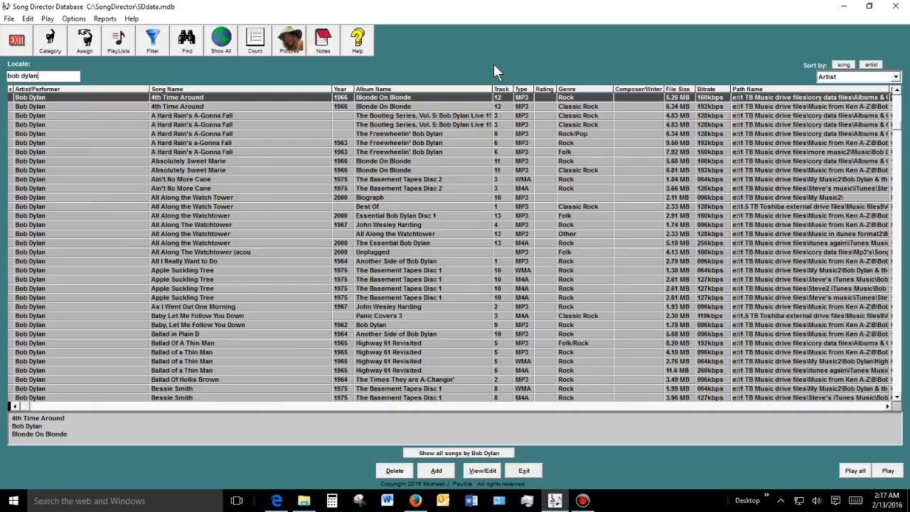
click(454, 455)
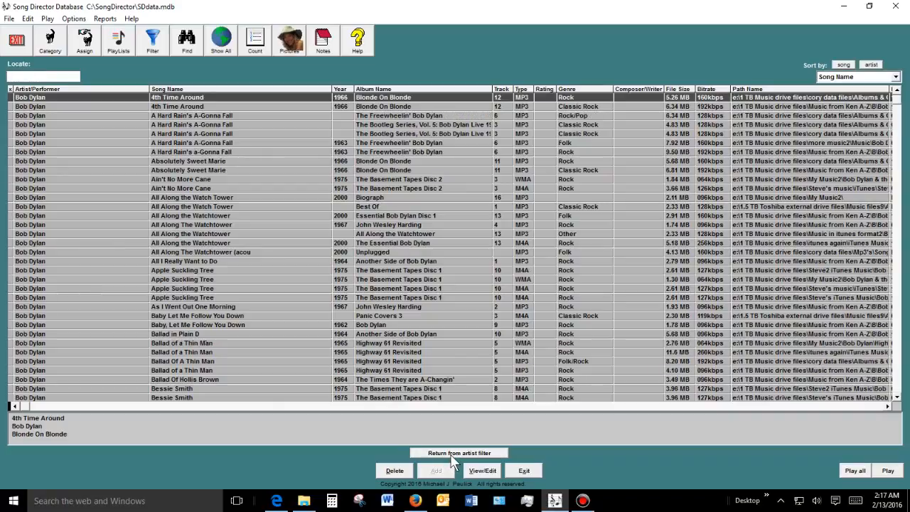
click(253, 43)
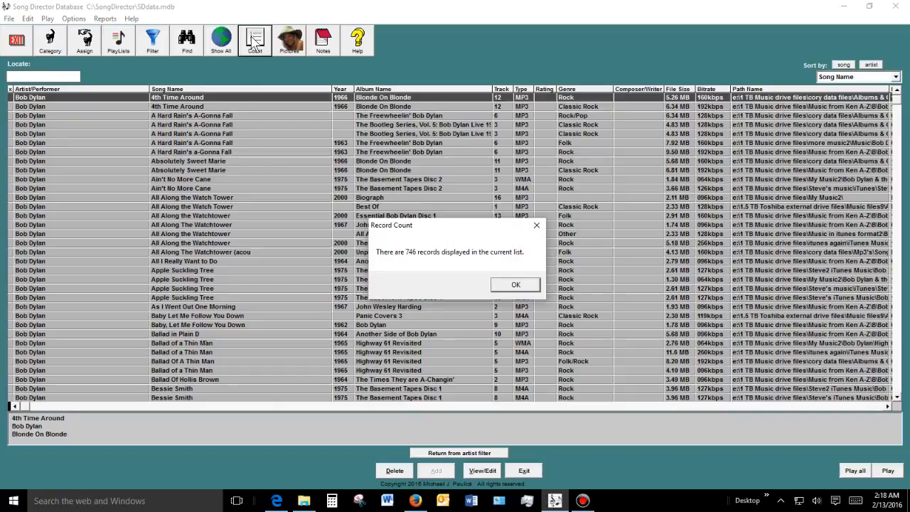
click(530, 285)
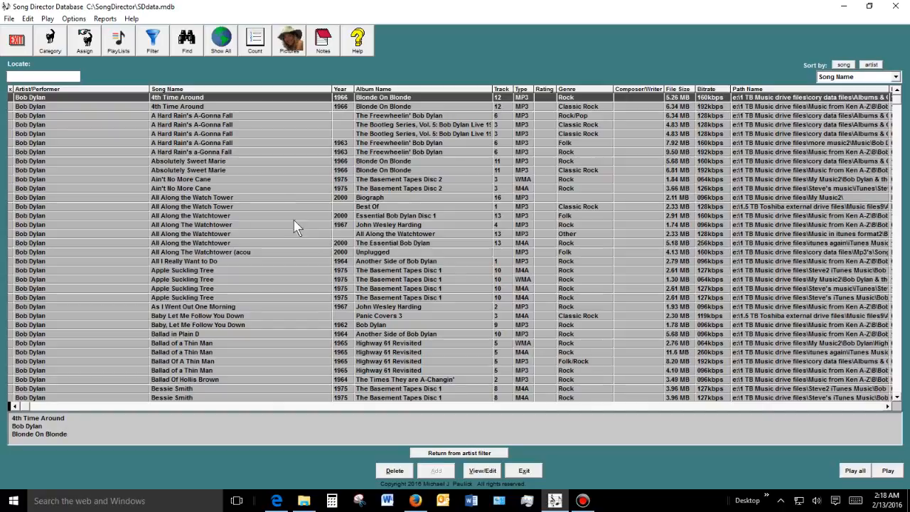
Play all the filtered Bob Dylan songs, lower the playback volume and pause "4th Time Around".
click(855, 472)
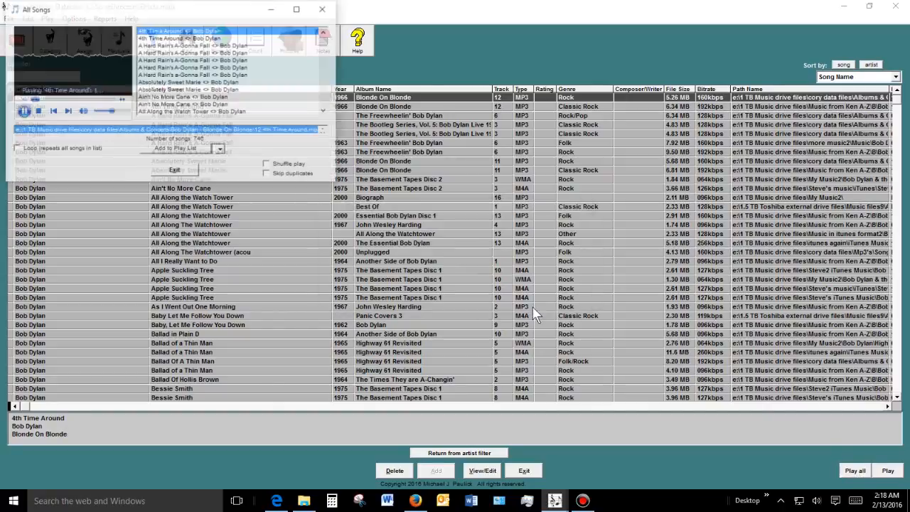
click(95, 111)
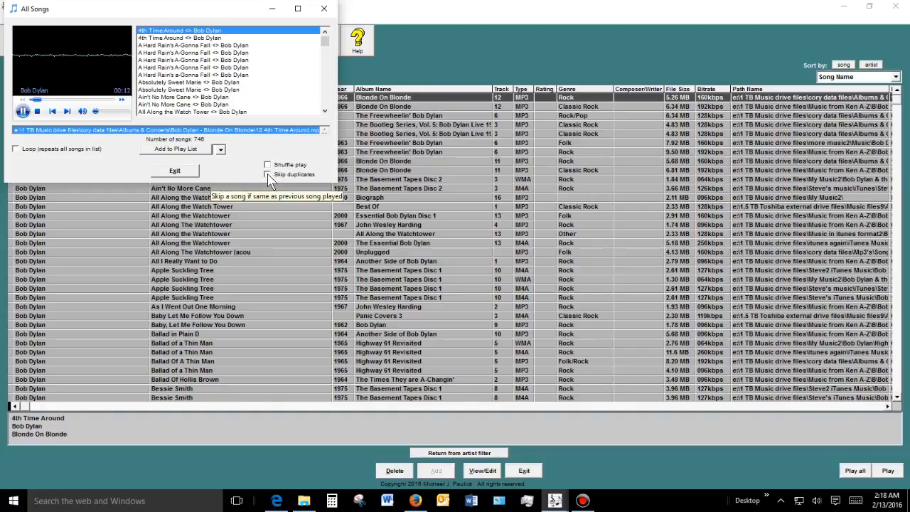
click(23, 112)
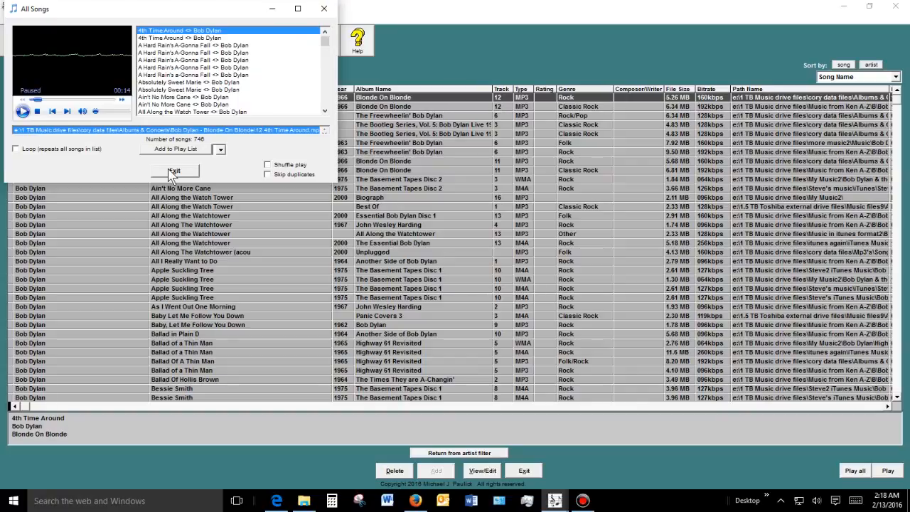
Choose the existing playlist as the target for adding songs from the All Songs player.
click(221, 152)
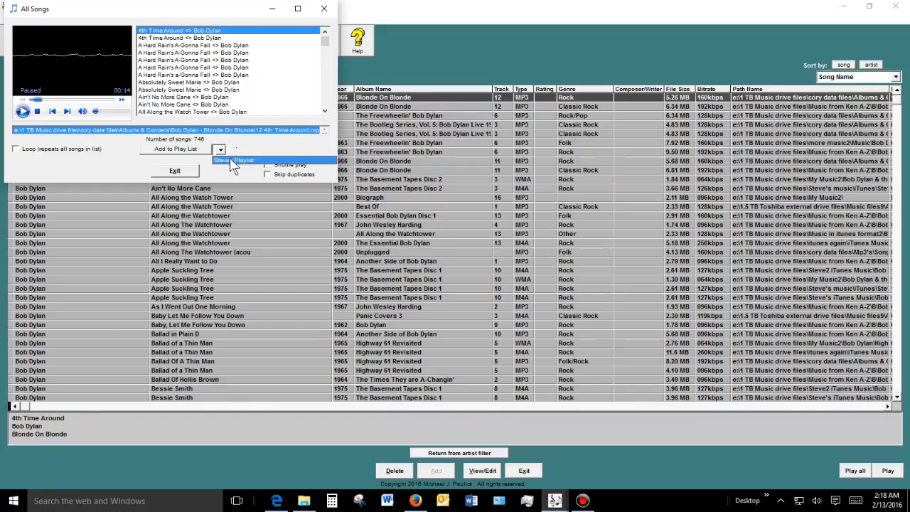
click(232, 161)
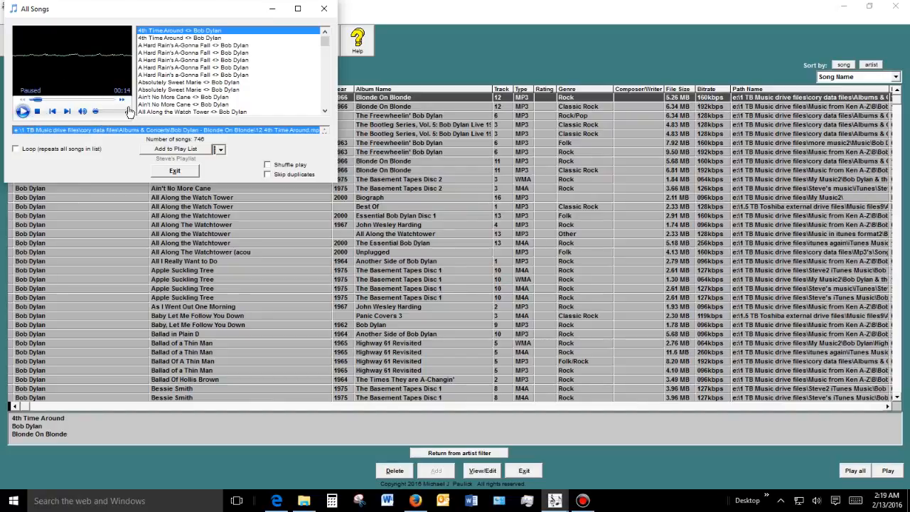
Examine the player's play speed, volume and other playback options, and close the All Songs player.
right_click(82, 66)
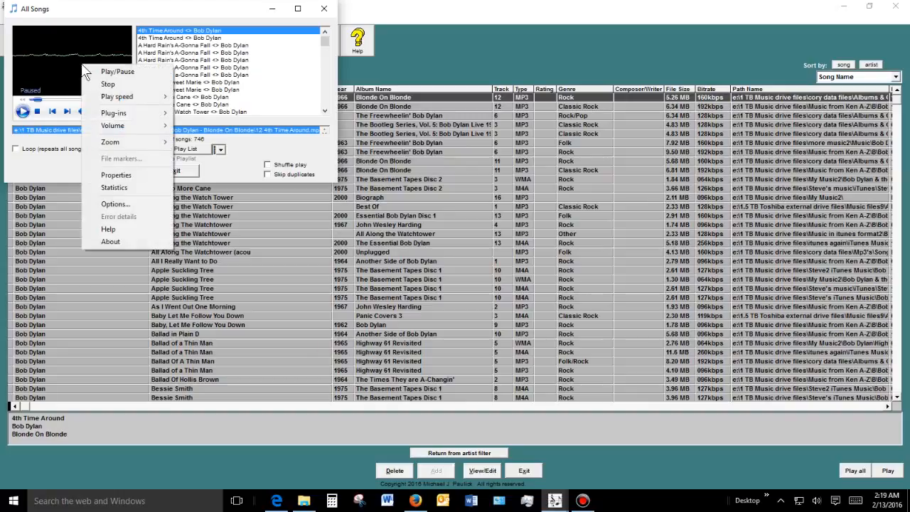
mouse_move(111, 103)
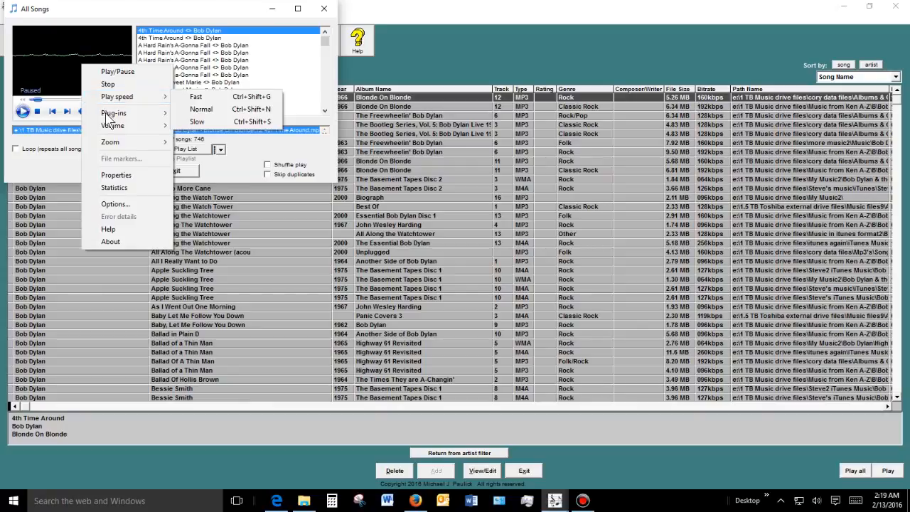
mouse_move(120, 126)
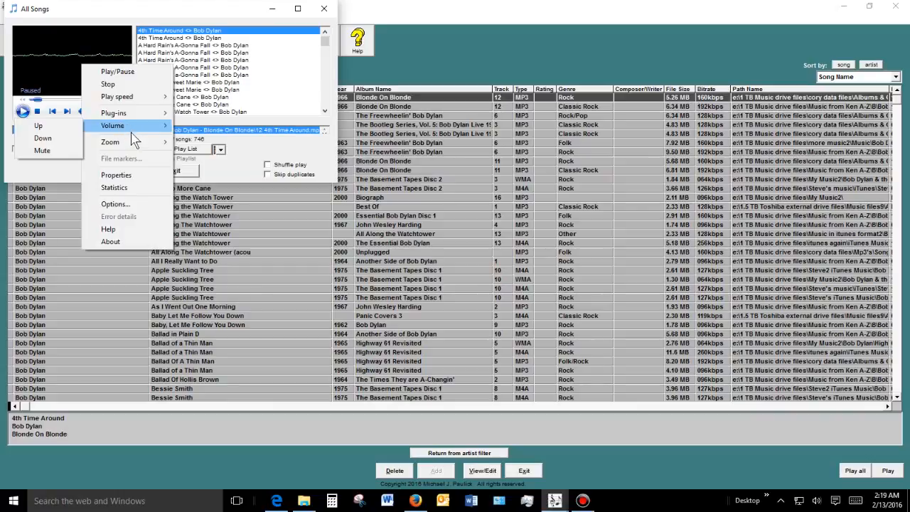
mouse_move(134, 145)
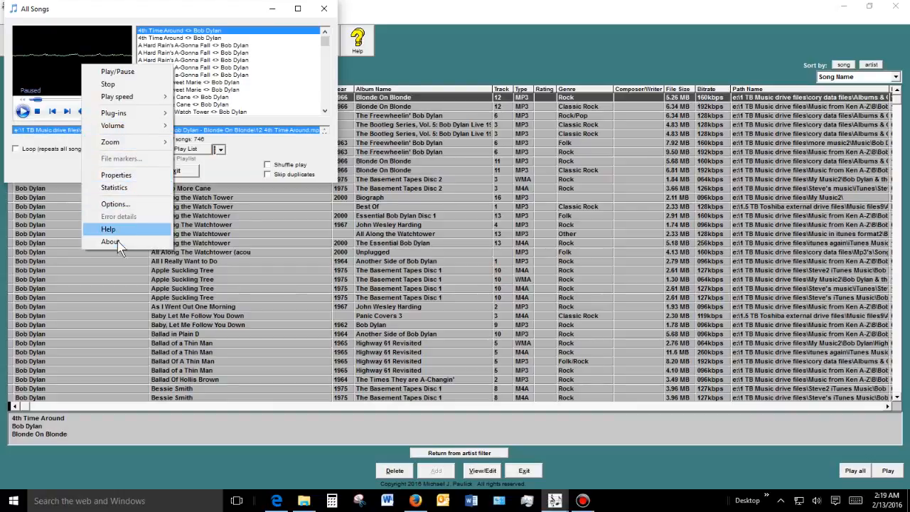
click(402, 65)
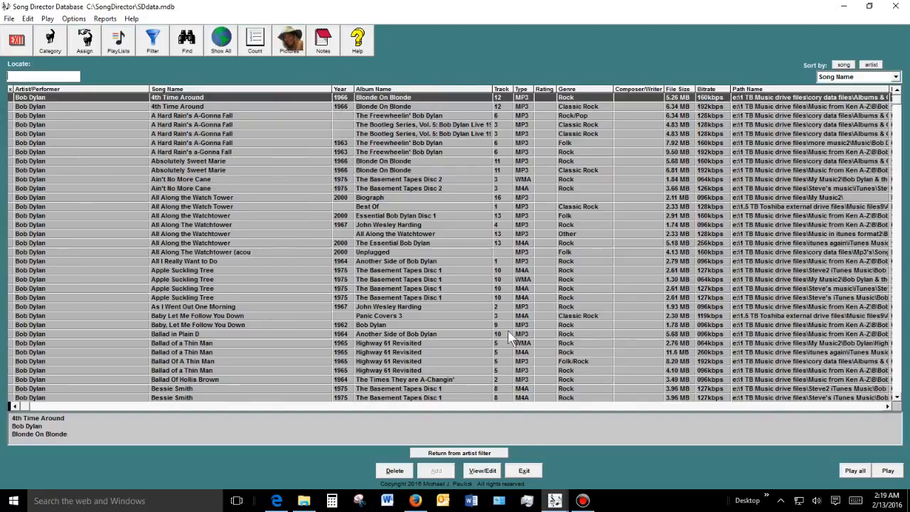
mouse_move(554, 501)
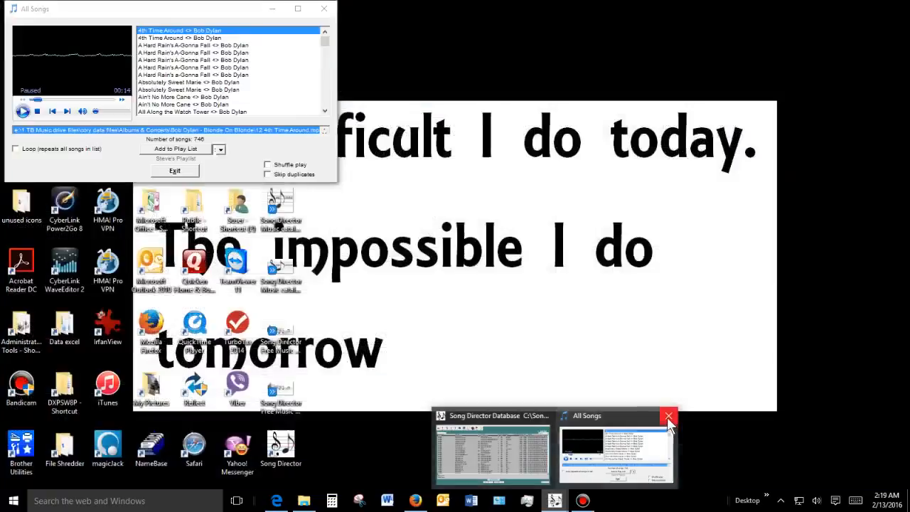
click(668, 416)
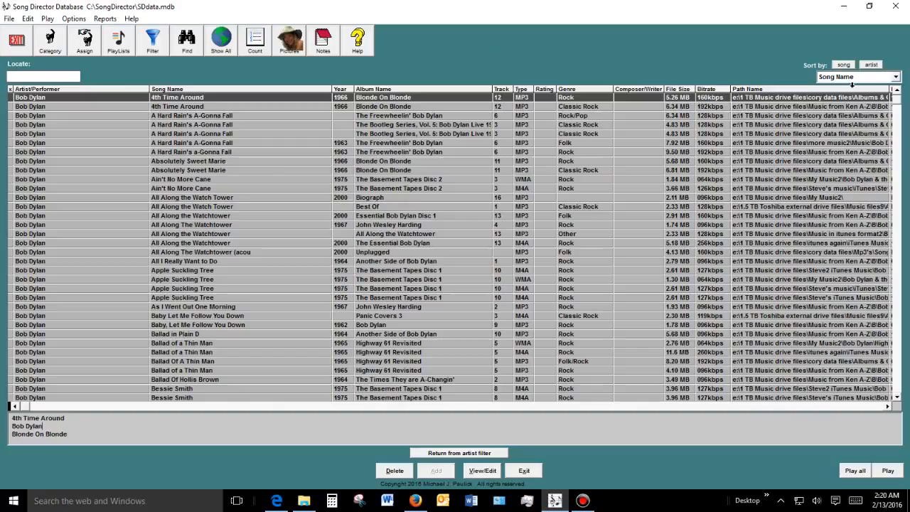
Review the fields available for sorting and sort the filtered Bob Dylan list by artist.
click(897, 76)
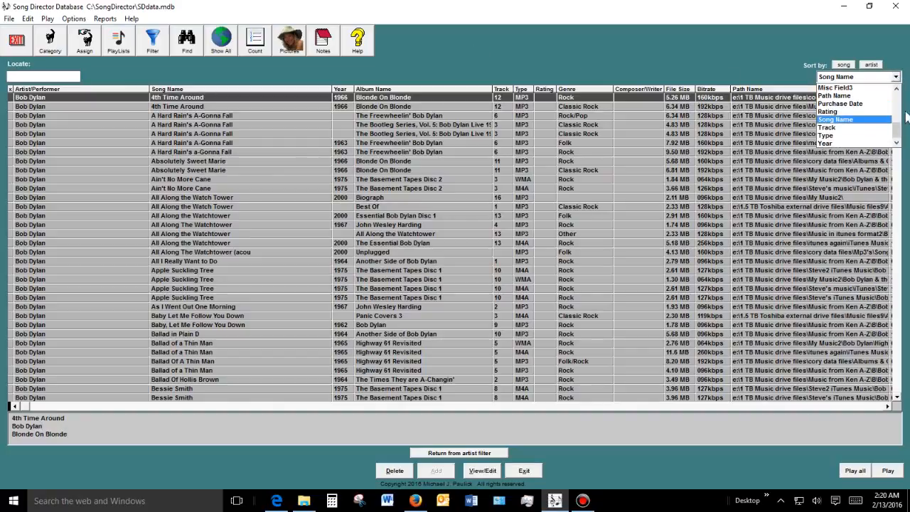
drag(897, 132, 894, 96)
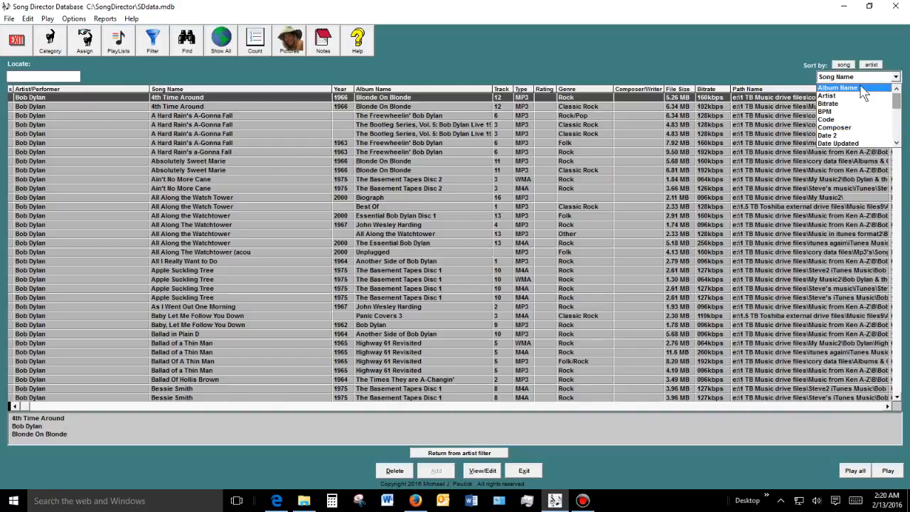
click(896, 143)
click(896, 143)
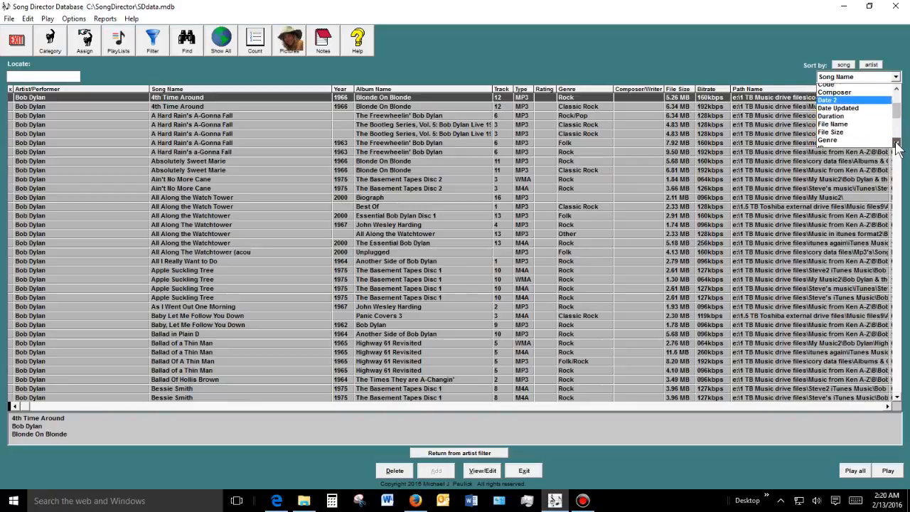
drag(897, 126, 896, 87)
click(747, 50)
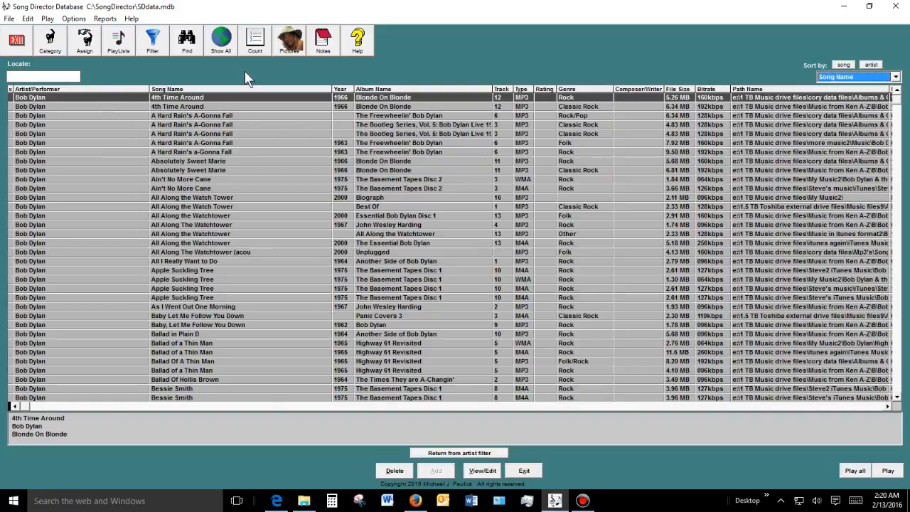
click(41, 76)
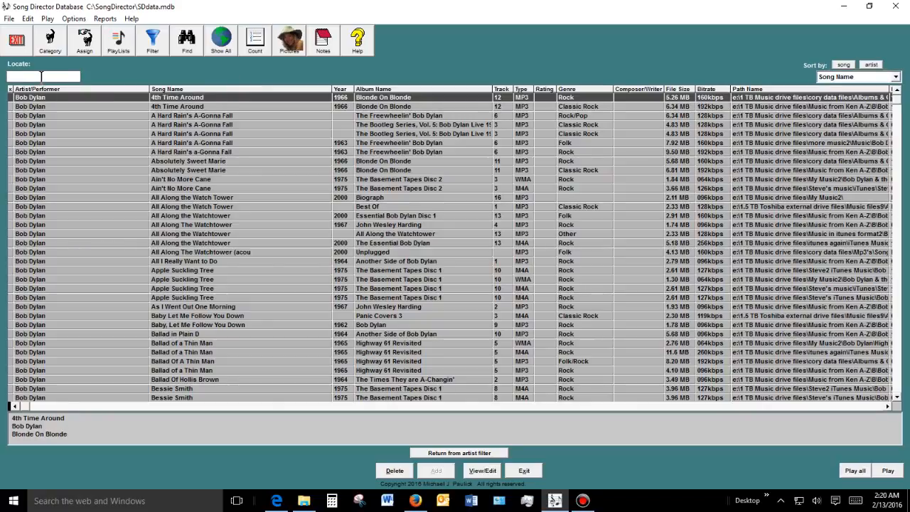
click(871, 65)
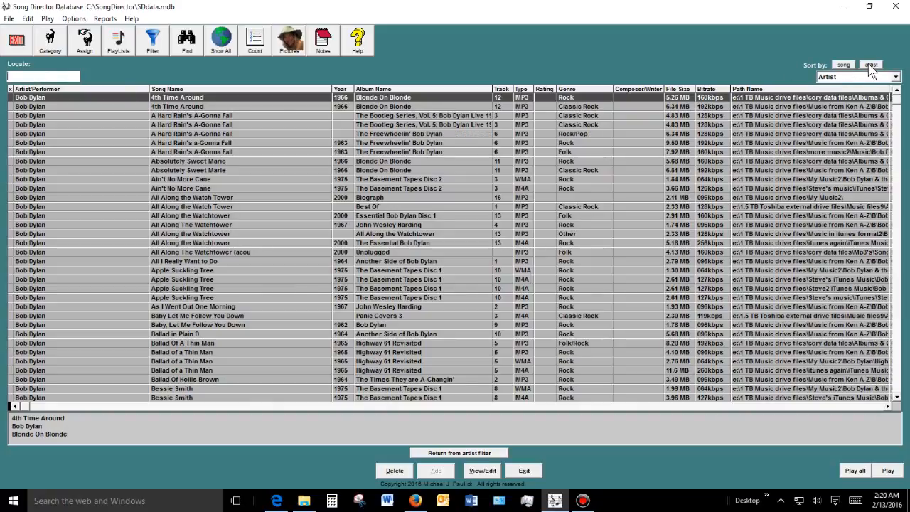
Search all fields and records of the database for the text "bob dylan" with Find.
click(187, 43)
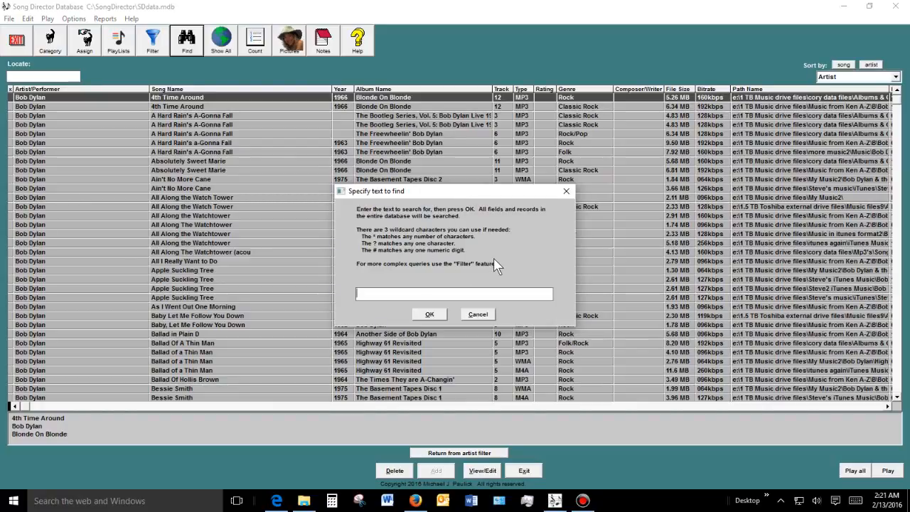
text(bob dy)
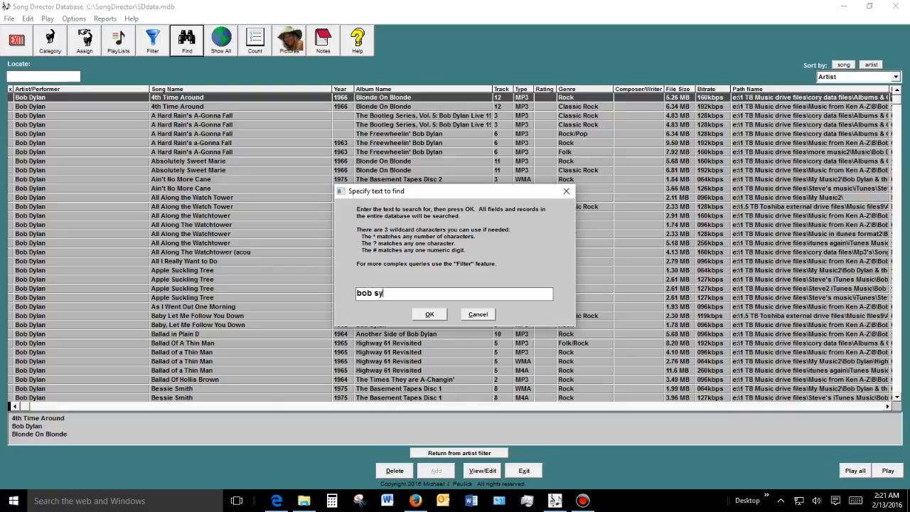
key(BackSpace)
key(BackSpace)
text(dyal)
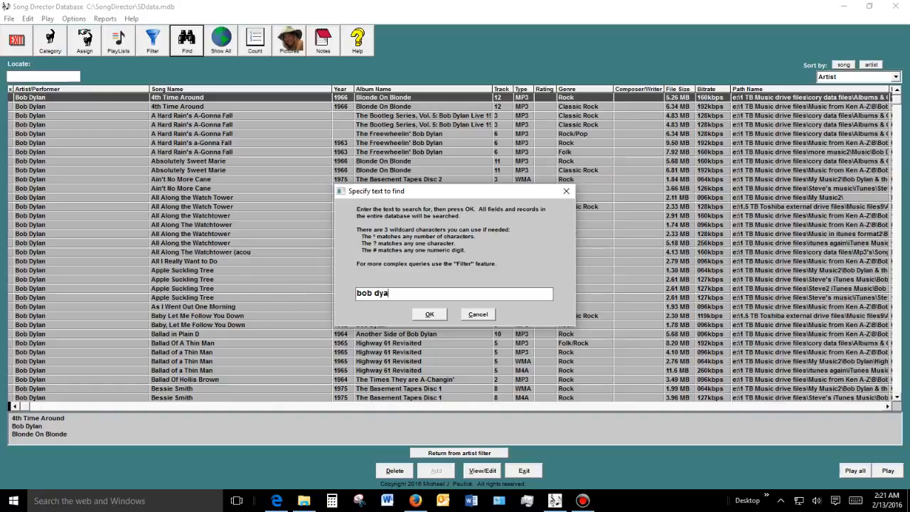
key(BackSpace)
key(BackSpace)
text(lan)
key(Return)
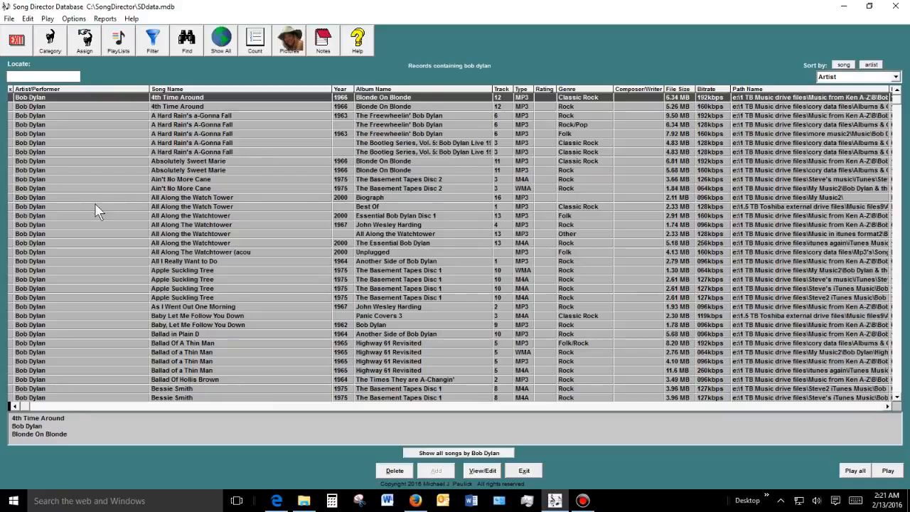
Browse the found records to the end of the list, checking which other artists' records contain "bob dylan".
scroll(117, 223, down, 2)
scroll(118, 223, down, 20)
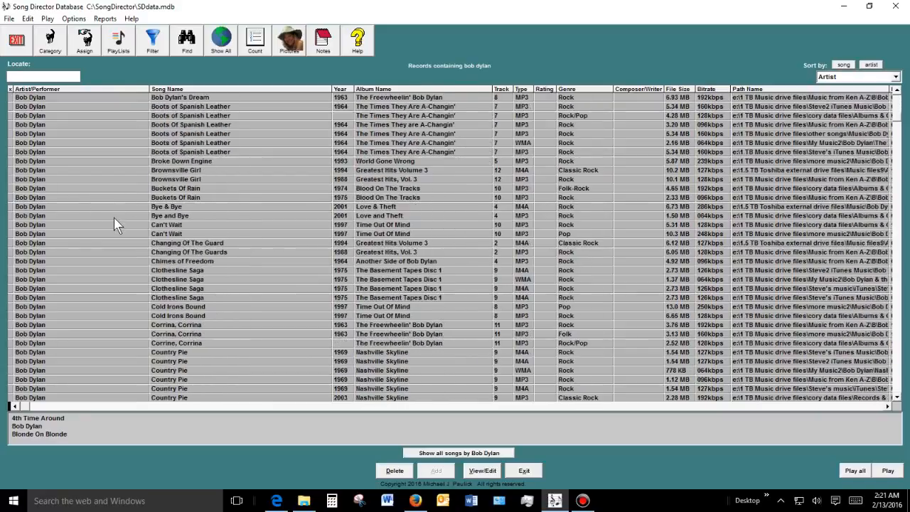
scroll(114, 221, down, 20)
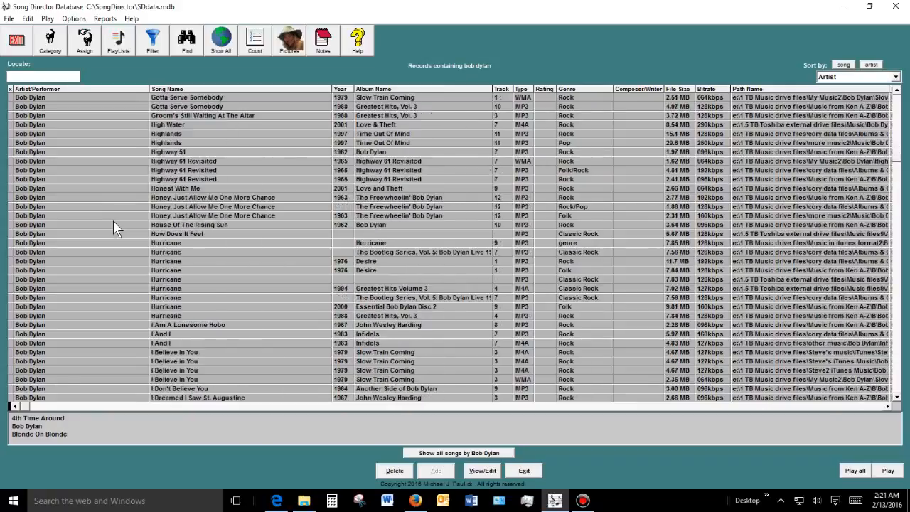
click(114, 223)
key(Page_Down)
key(Page_Down)
key(Page_Down)
key(Page_Down)
key(Page_Down)
key(Page_Down)
key(Page_Down)
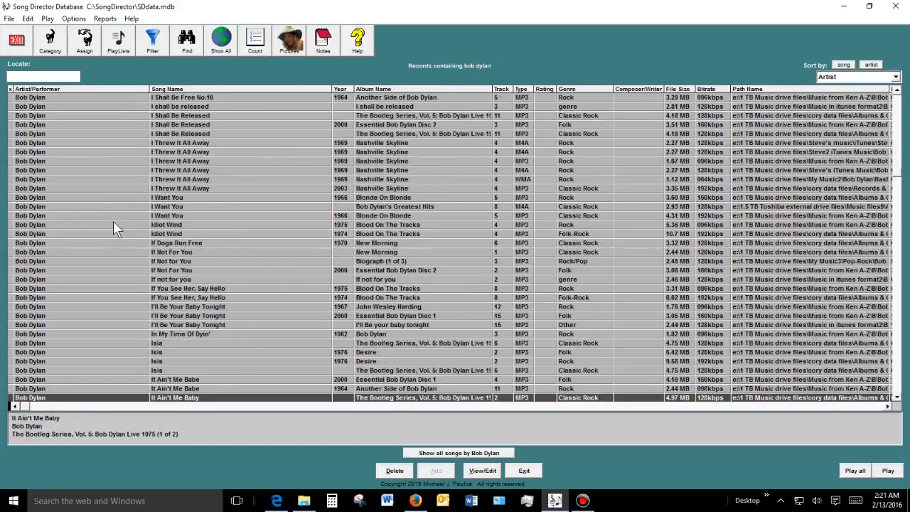
key(Page_Down)
key(Page_Down)
key(Page_Down)
key(Page_Down)
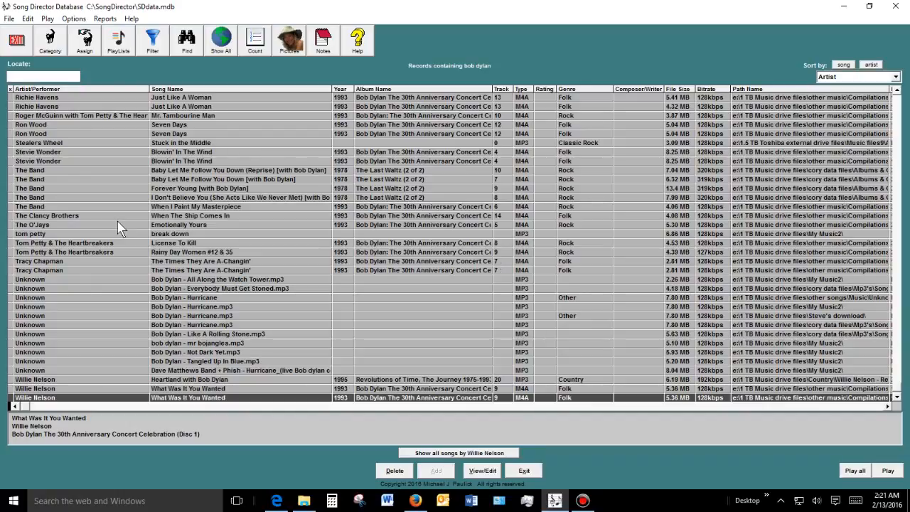
Inspect The Band's "with Bob Dylan" songs and view the details of Tracy Chapman's "The Times They Are A-Changin'" record.
click(306, 170)
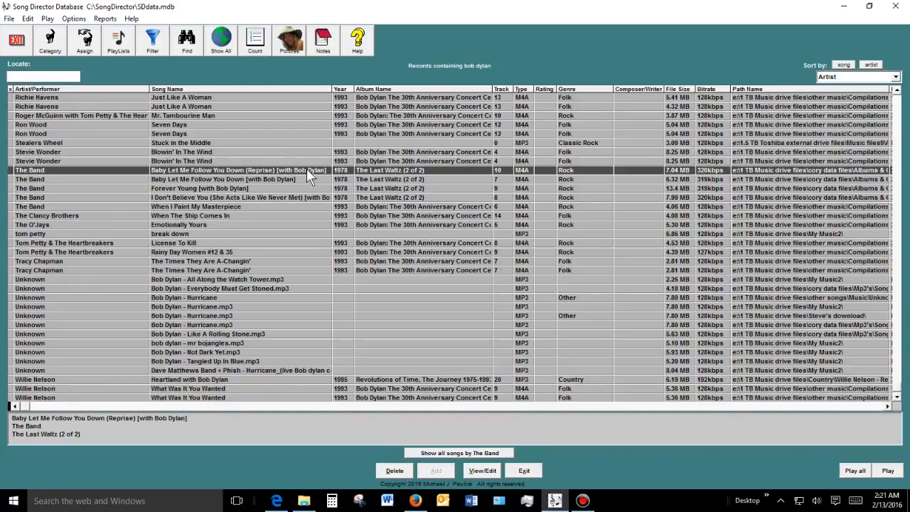
click(305, 181)
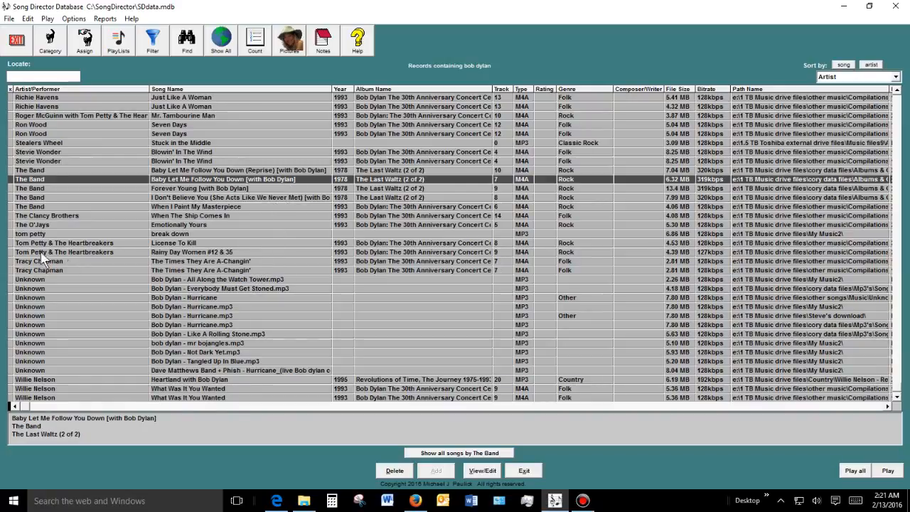
double_click(204, 261)
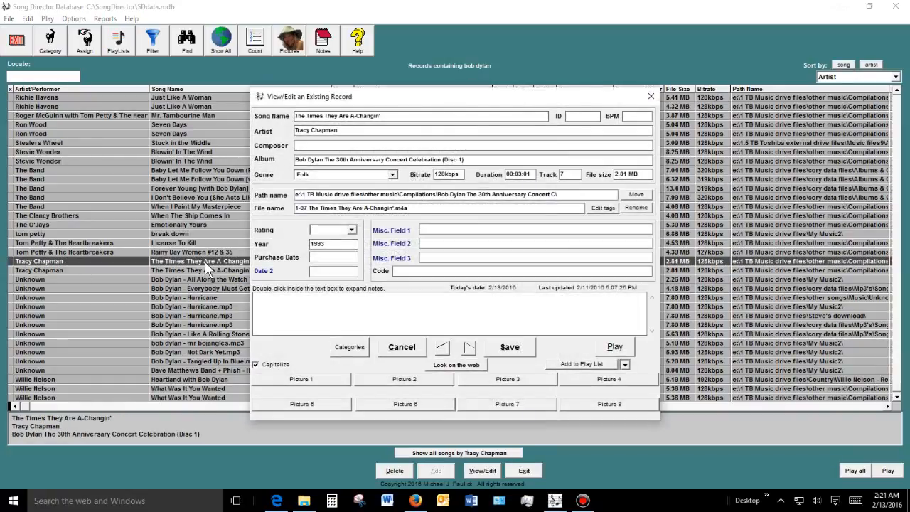
click(401, 352)
Look back through the found Bob Dylan records and review the wildcard instructions for the Find search.
scroll(327, 342, up, 20)
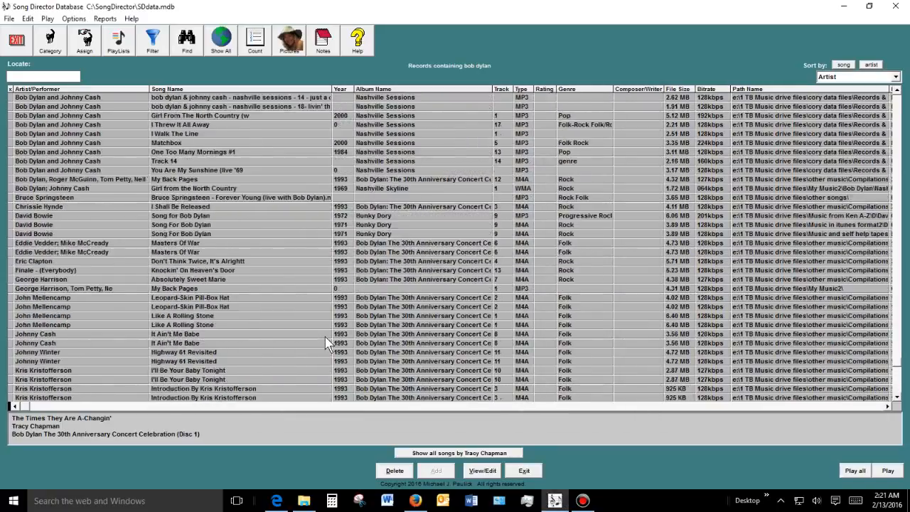
scroll(327, 341, up, 20)
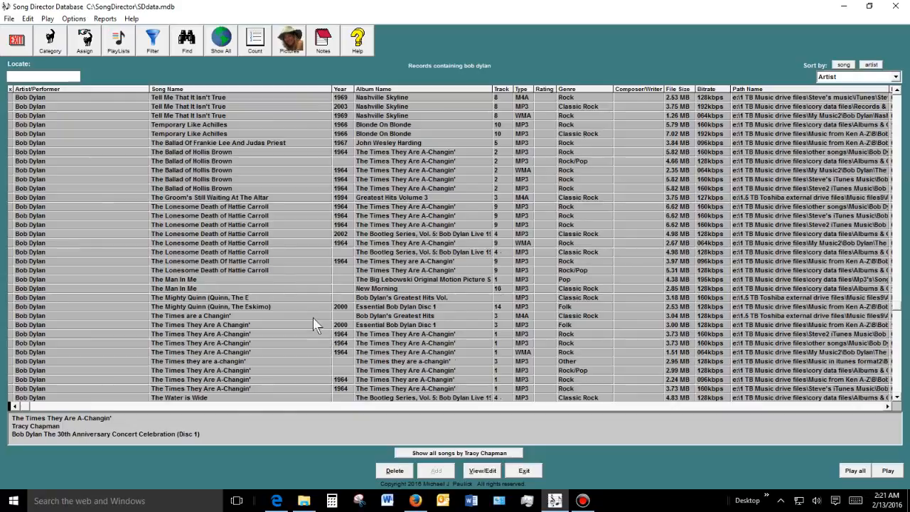
click(189, 47)
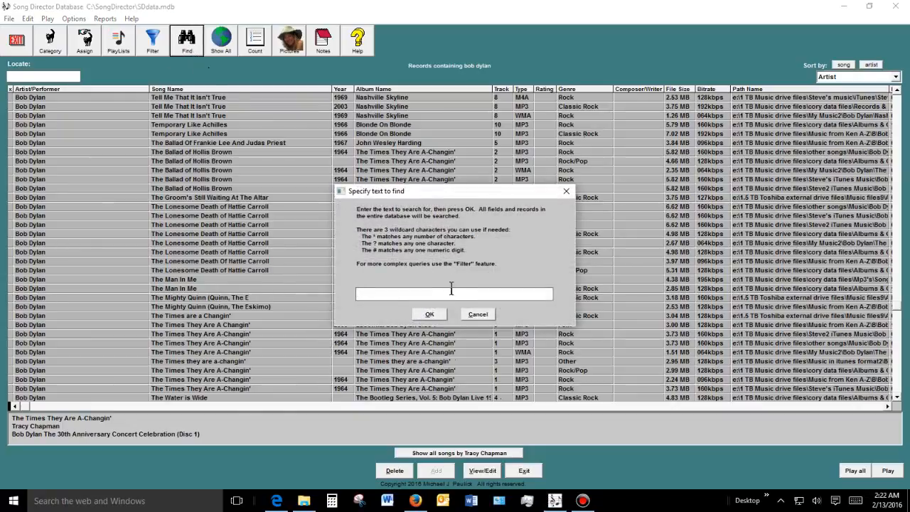
click(479, 316)
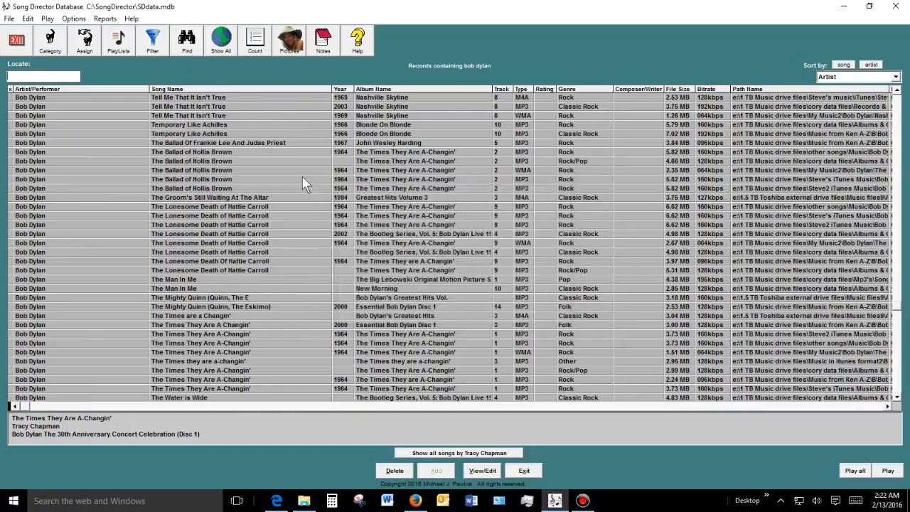
Filter the records with the saved filter SongName like "*love*" and Artist like "bob*".
click(155, 45)
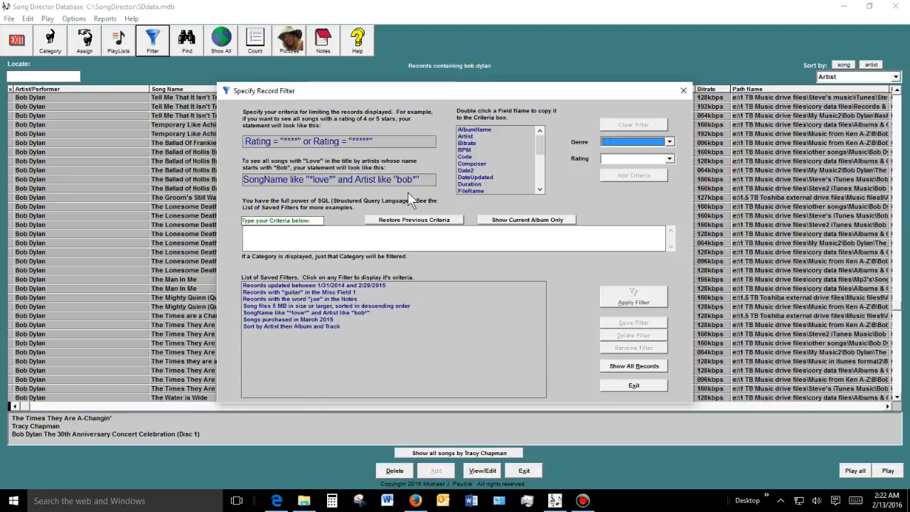
click(303, 312)
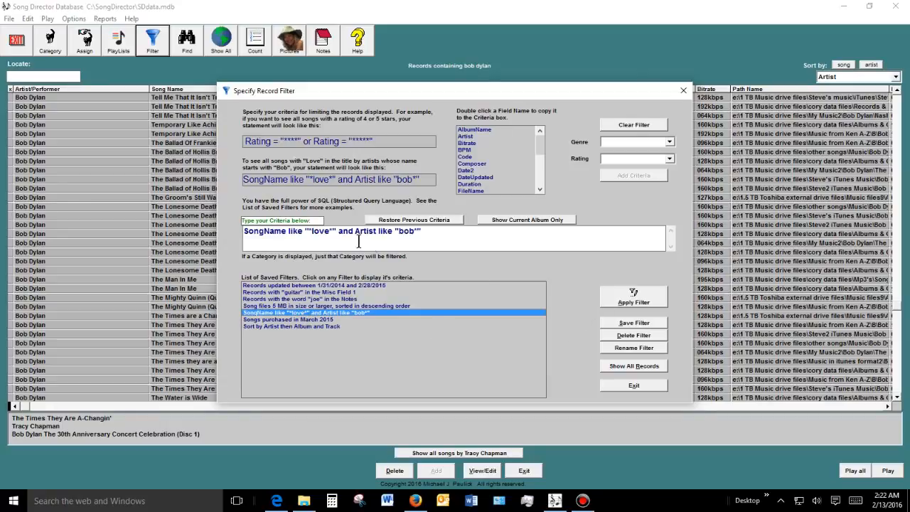
click(431, 238)
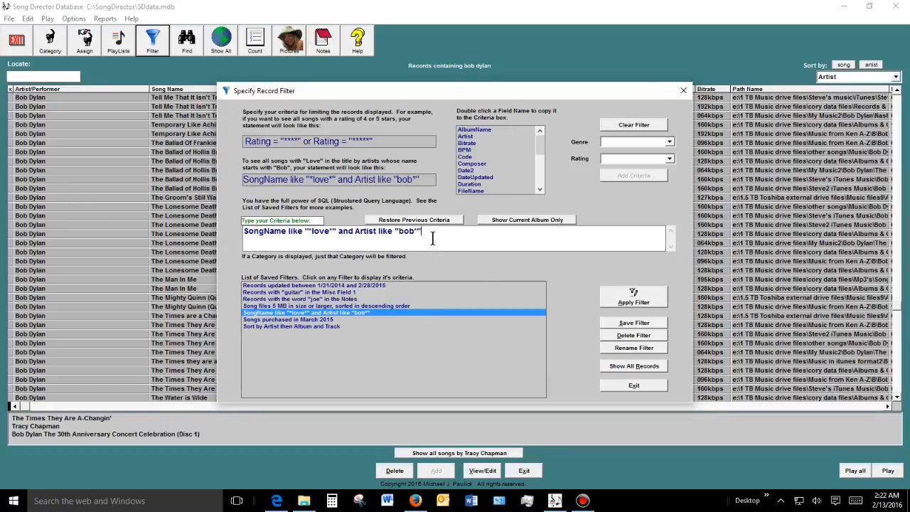
click(633, 303)
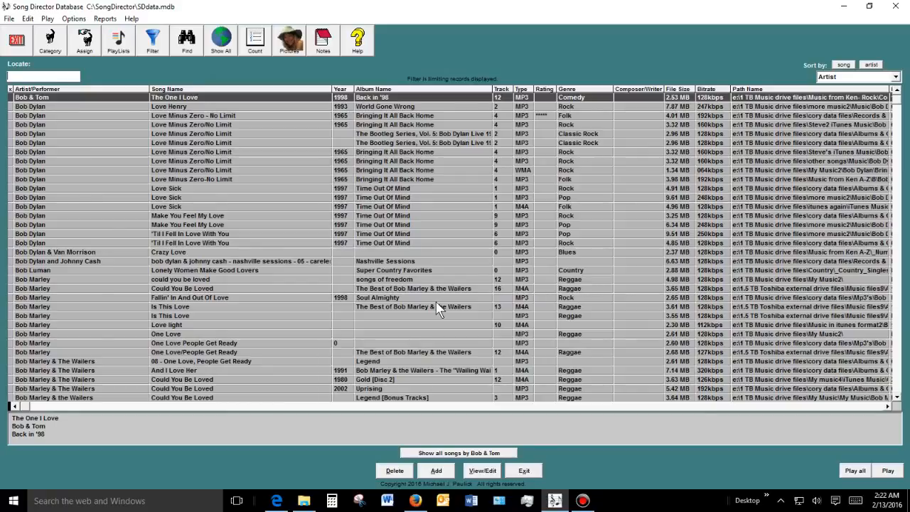
Browse the filtered love songs to the end of the list and back to the Bob Dylan entries.
scroll(436, 305, down, 12)
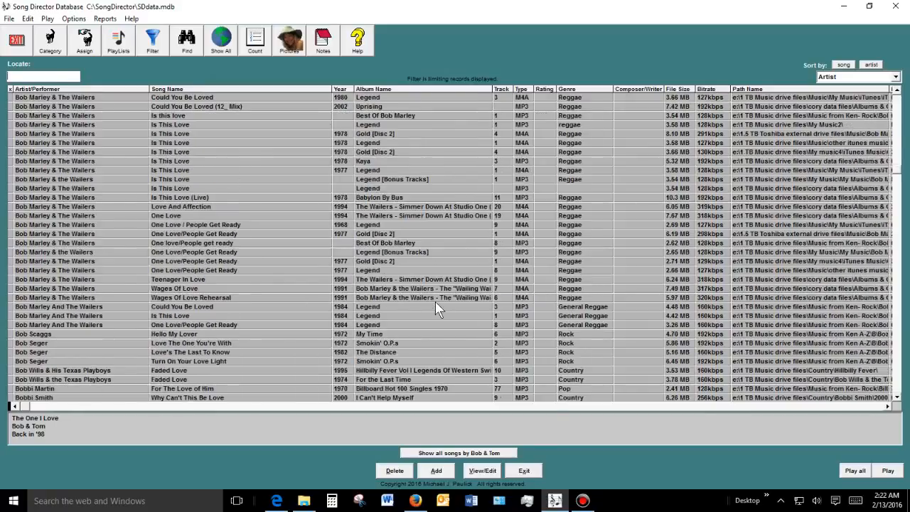
scroll(435, 305, down, 20)
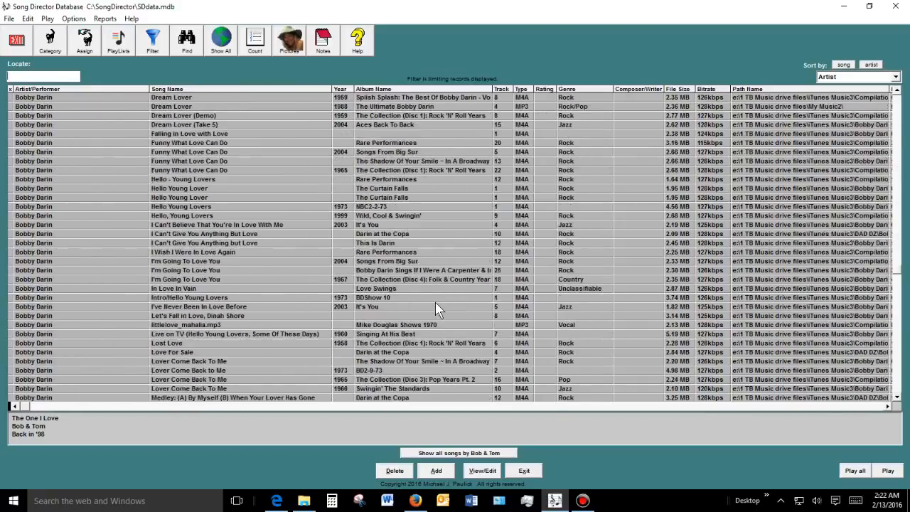
scroll(436, 304, down, 5)
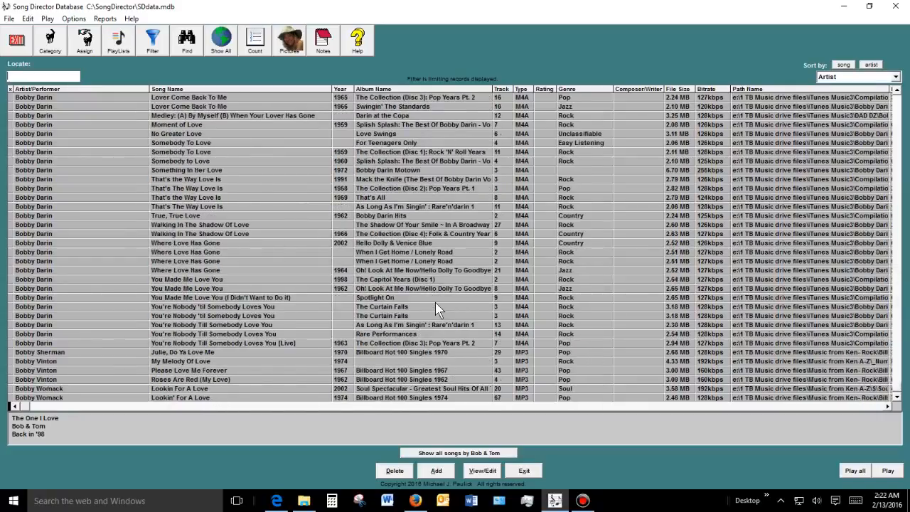
scroll(436, 304, up, 14)
scroll(435, 307, up, 20)
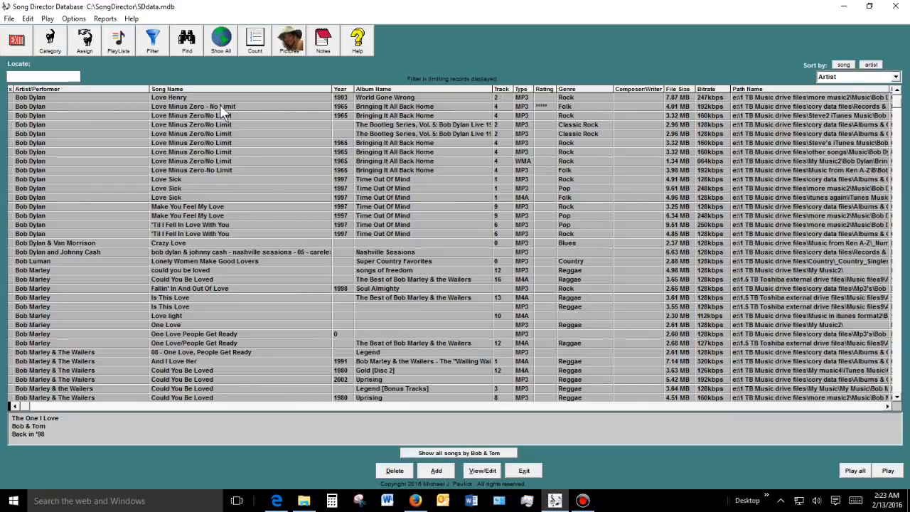
Open Bob Dylan's "Love Minus Zero - No Limit" record and examine its tag-editing file list and rating choices.
double_click(220, 106)
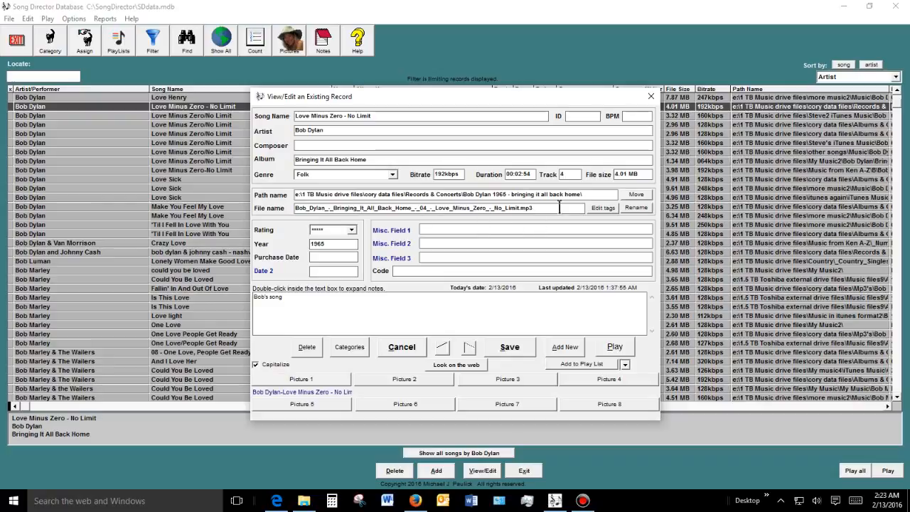
click(602, 212)
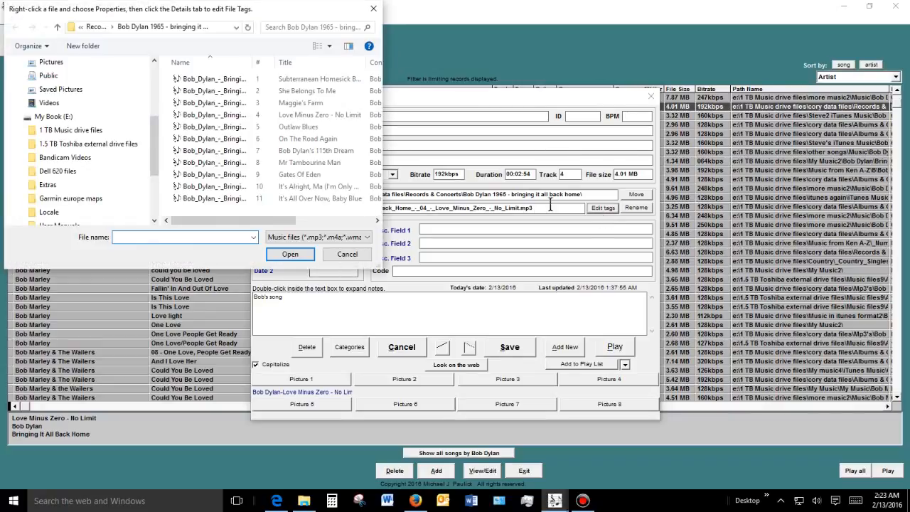
drag(251, 63, 342, 63)
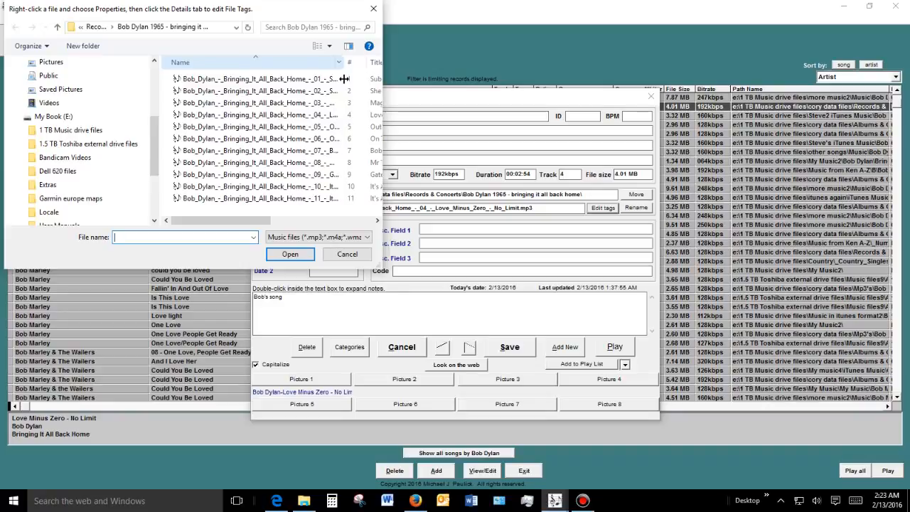
click(346, 256)
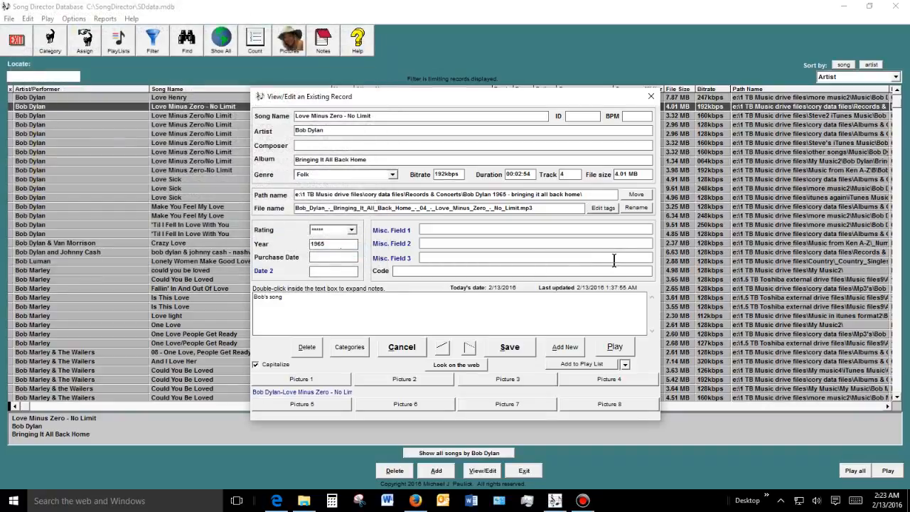
click(602, 208)
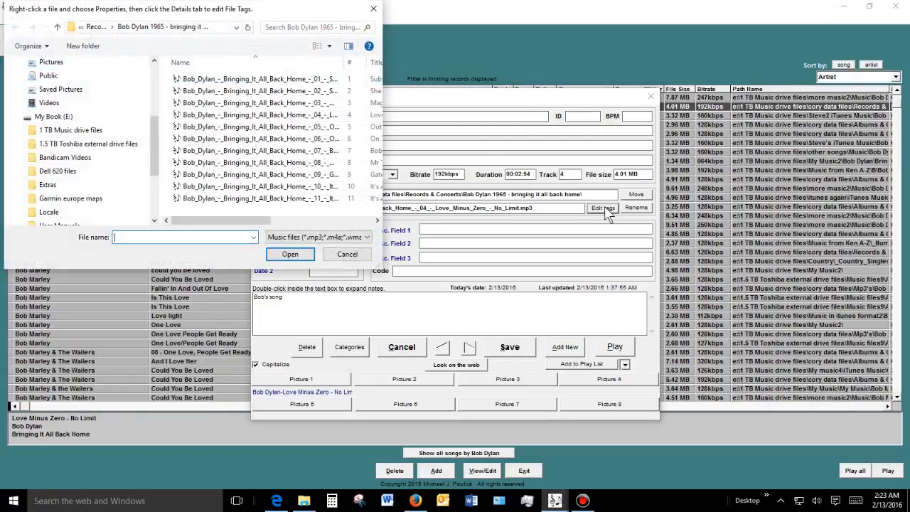
click(346, 256)
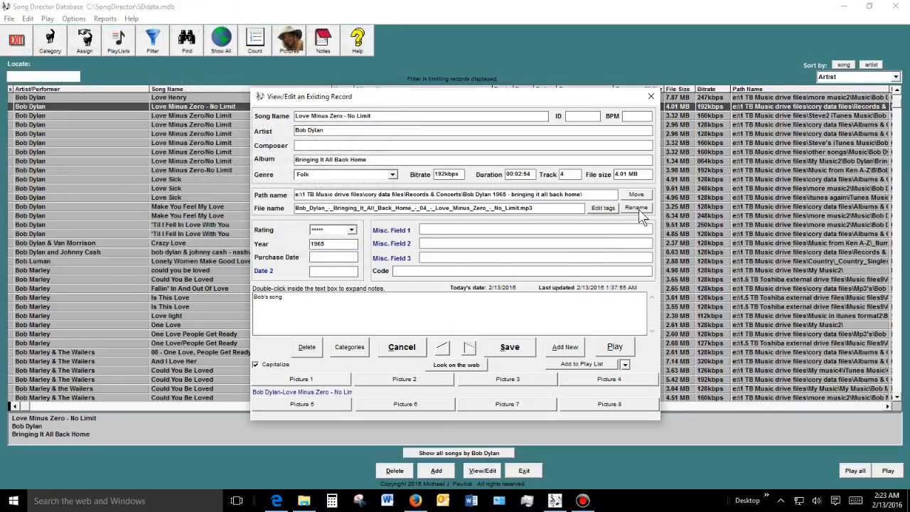
click(351, 230)
click(351, 230)
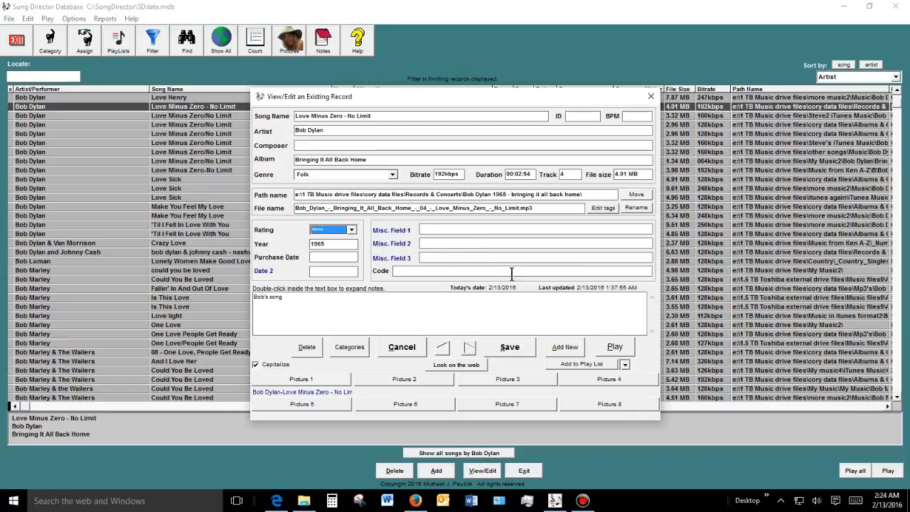
Add "I like this one" to the record's notes in the expanded Notes window.
double_click(387, 319)
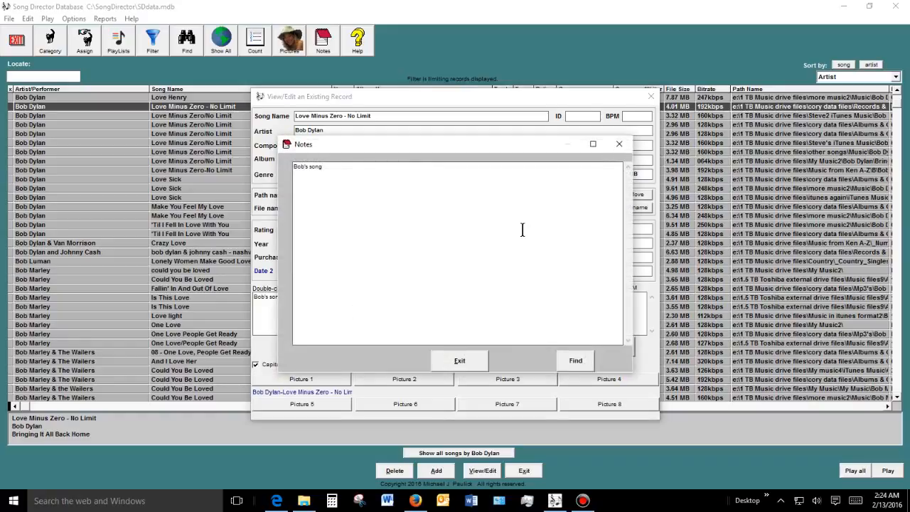
text(I like this one)
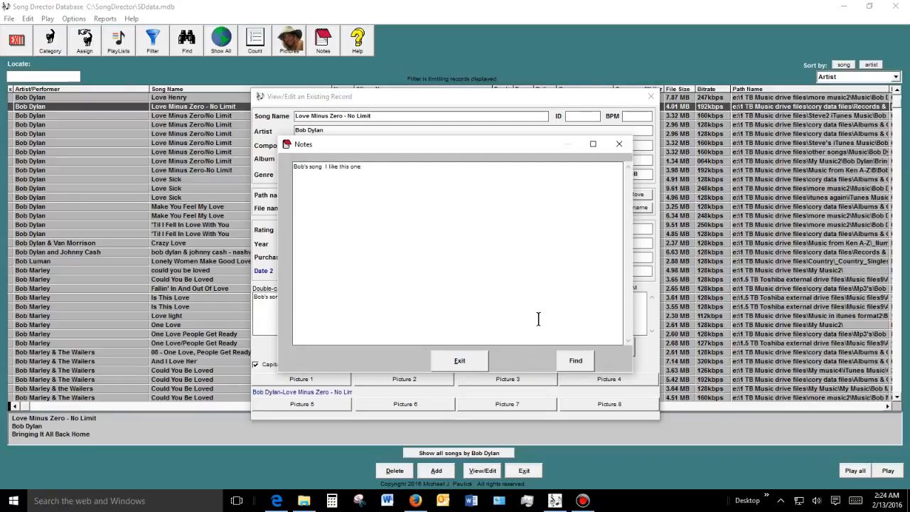
click(483, 363)
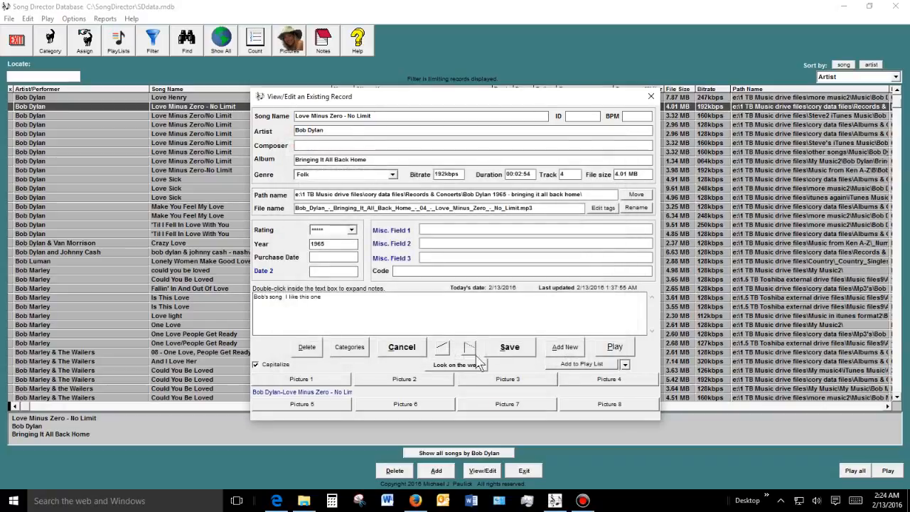
Check the expanded notes again and view the album cover stored as the record's first picture.
double_click(425, 321)
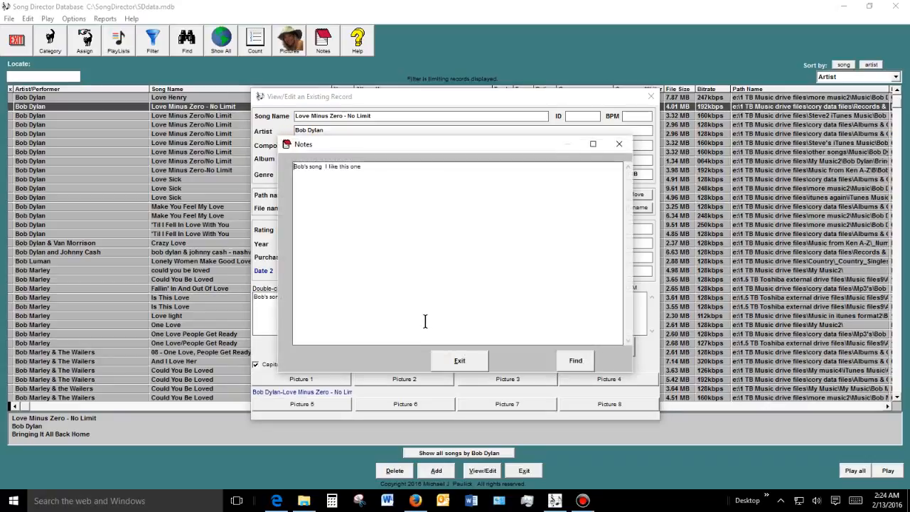
click(459, 360)
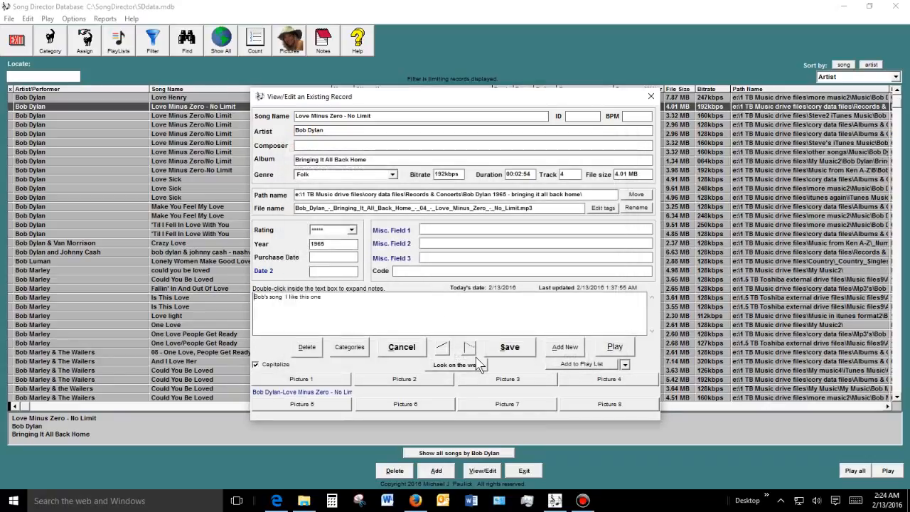
click(339, 389)
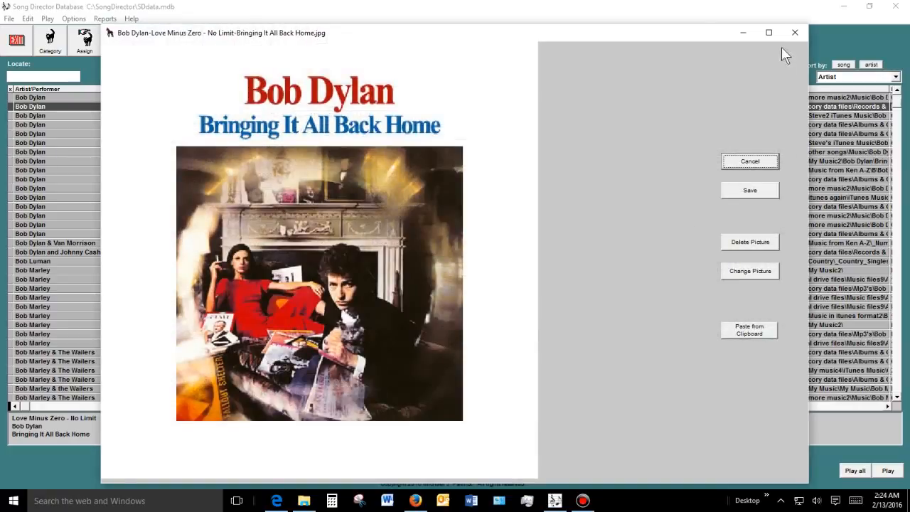
click(794, 32)
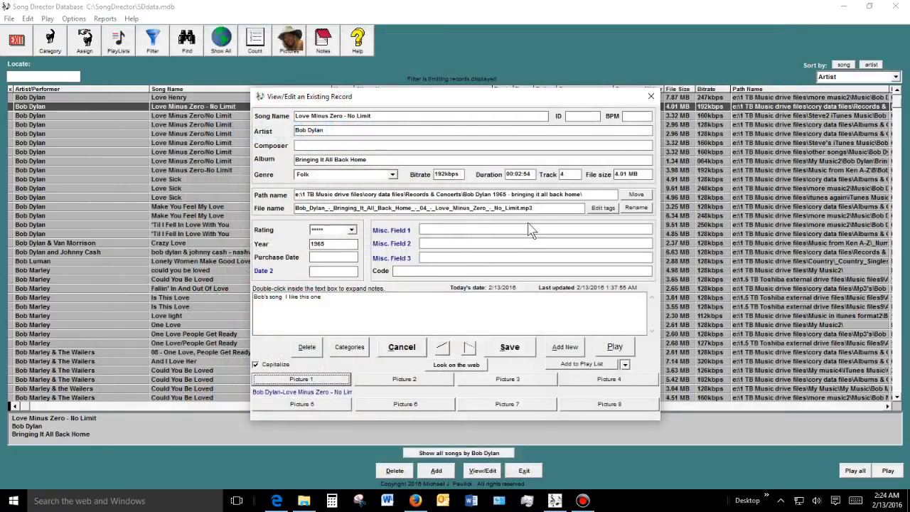
Look up the song on the web from its record, browse the Google results, and return to Song Director.
click(470, 366)
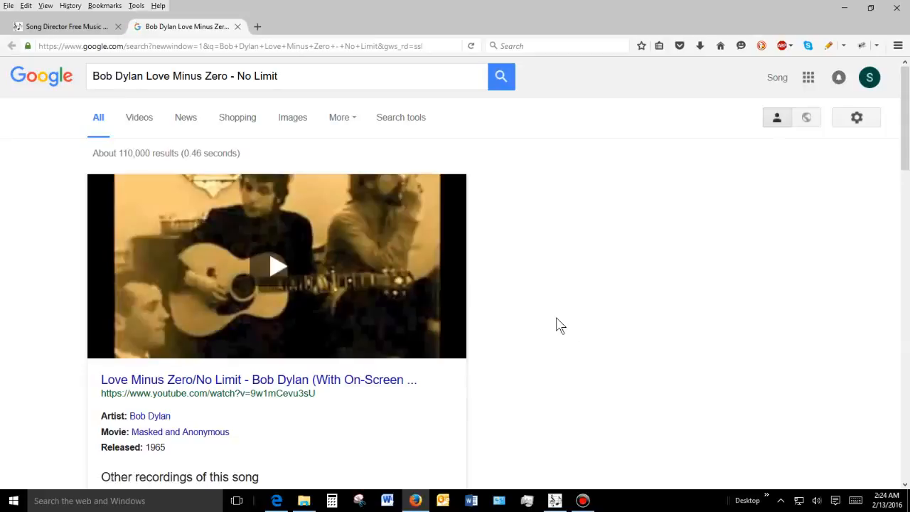
scroll(558, 324, down, 4)
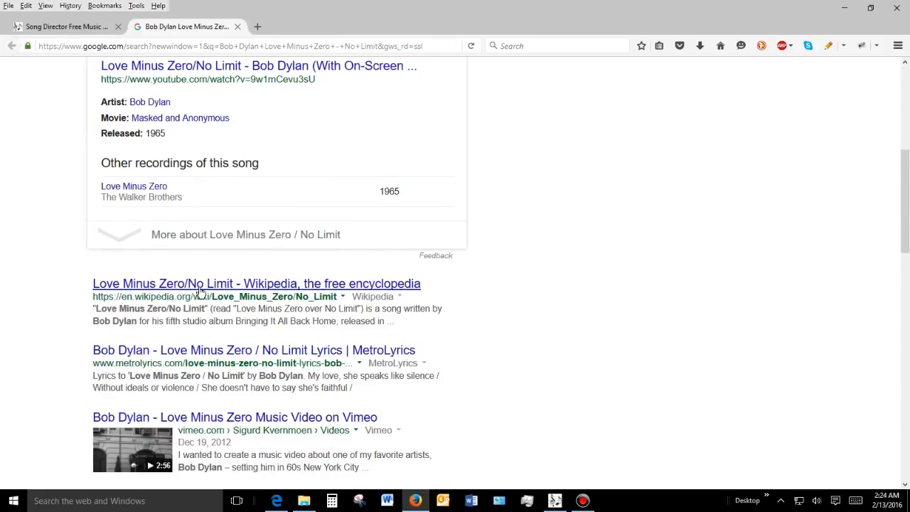
scroll(548, 313, up, 5)
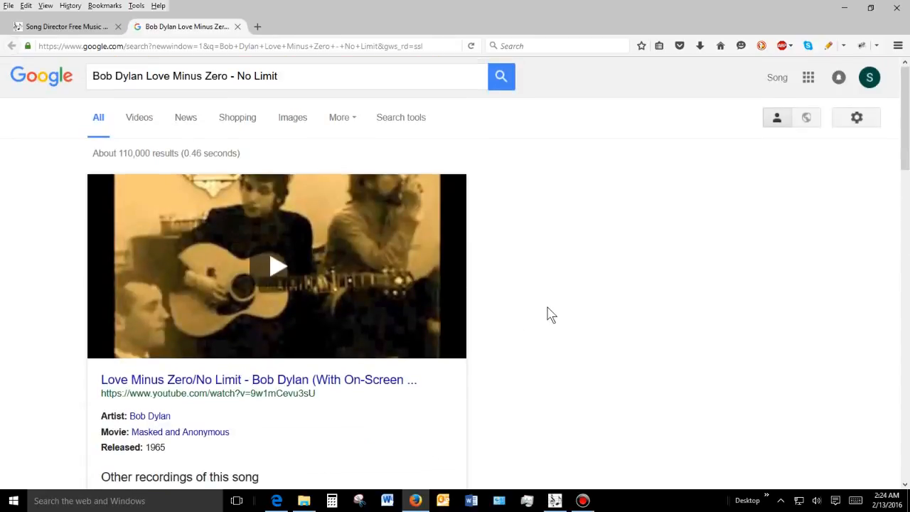
scroll(547, 315, down, 5)
scroll(547, 314, up, 5)
mouse_move(555, 501)
click(553, 470)
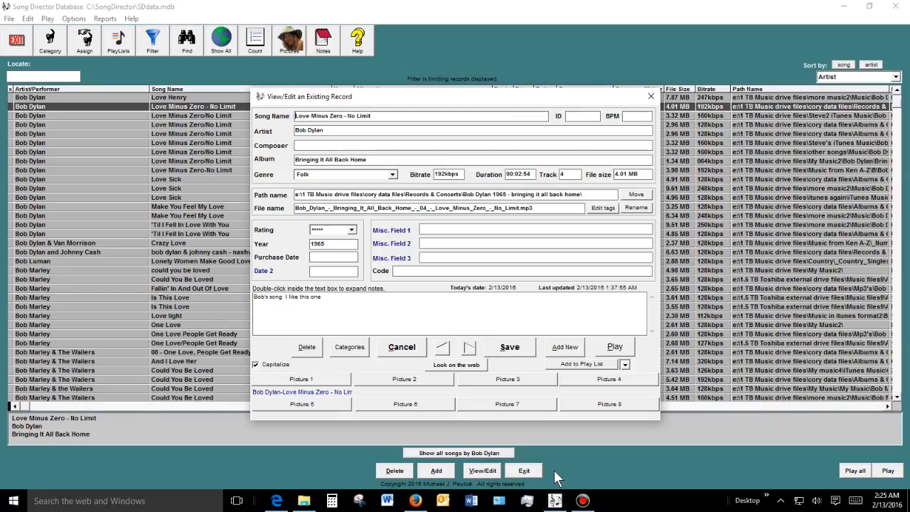
Search the web for the lyrics of "Love Minus Zero - No Limit" from the song's record.
right_click(458, 369)
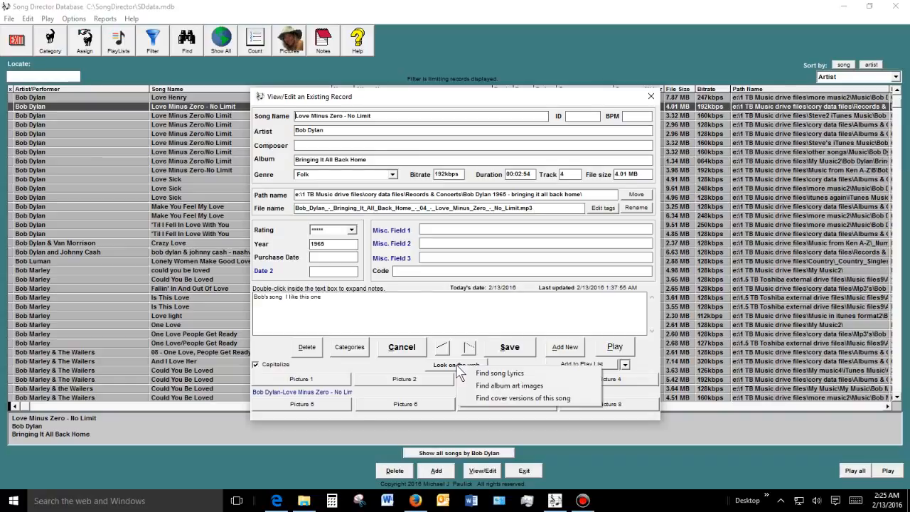
click(486, 374)
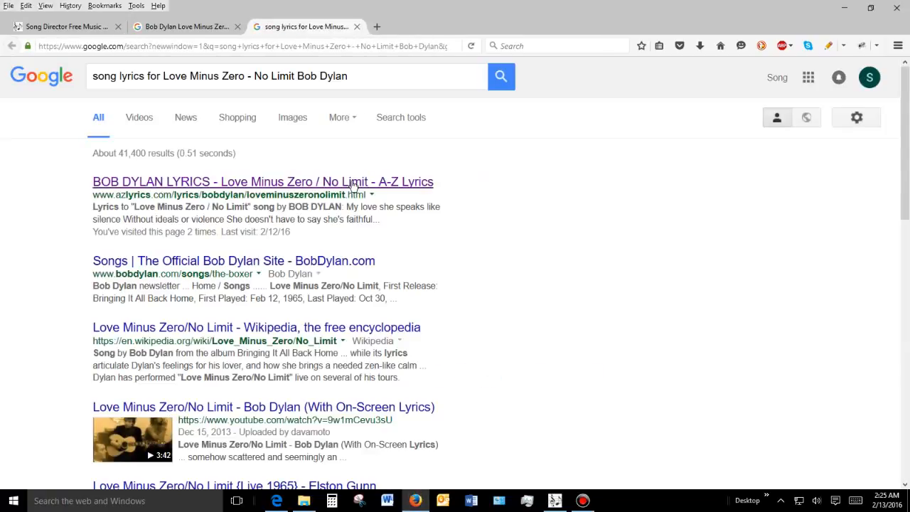
Open the A-Z Lyrics result, copy the lyrics of "Love Minus Zero / No Limit", and paste them into the song record's notes in Song Director.
click(418, 182)
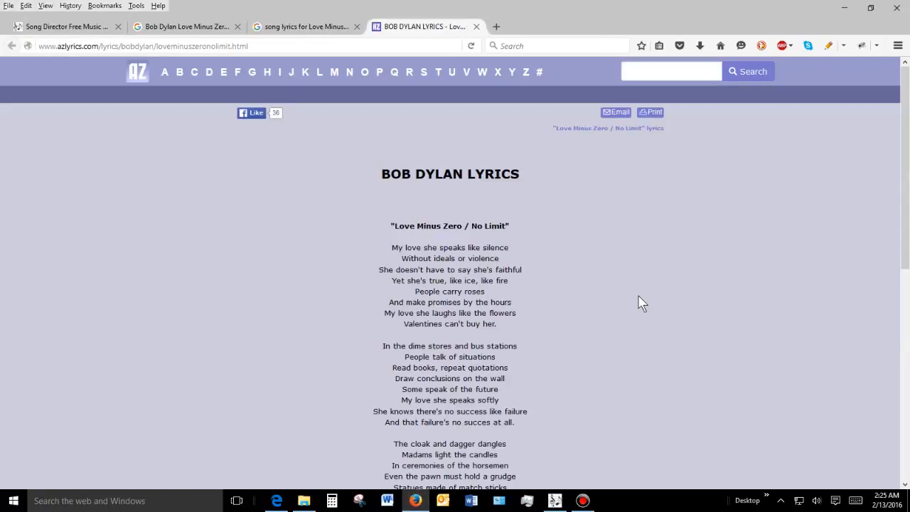
scroll(638, 294, down, 5)
scroll(639, 293, up, 3)
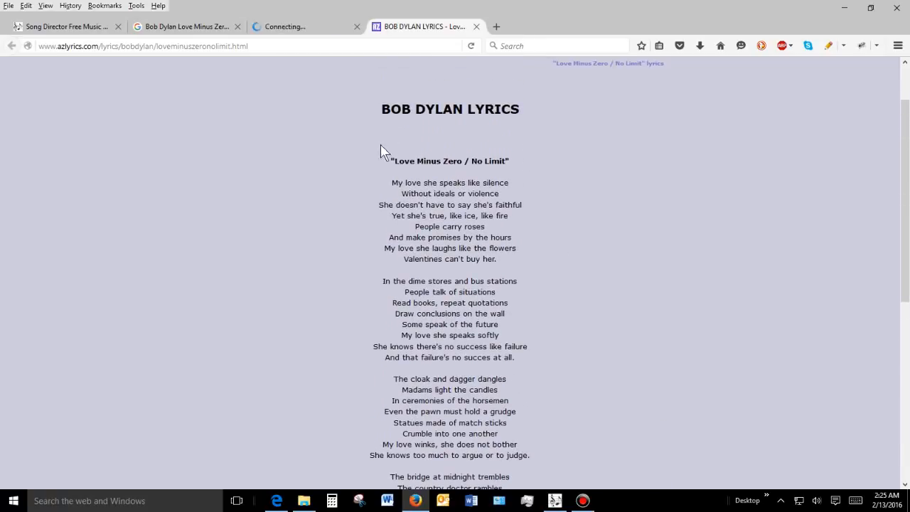
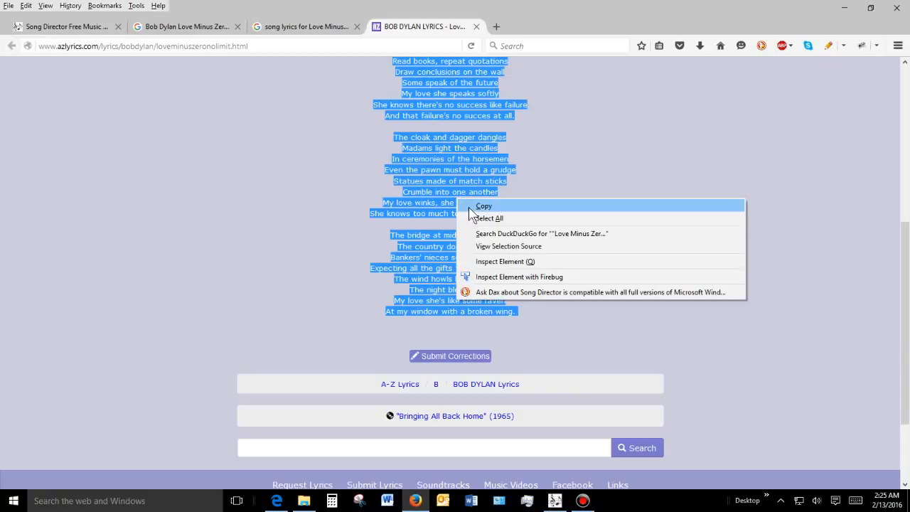
click(475, 206)
click(554, 500)
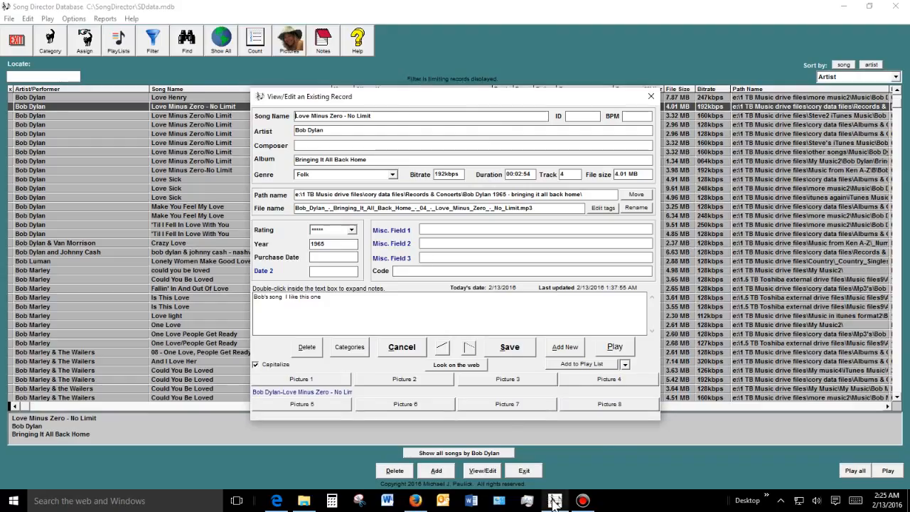
click(312, 305)
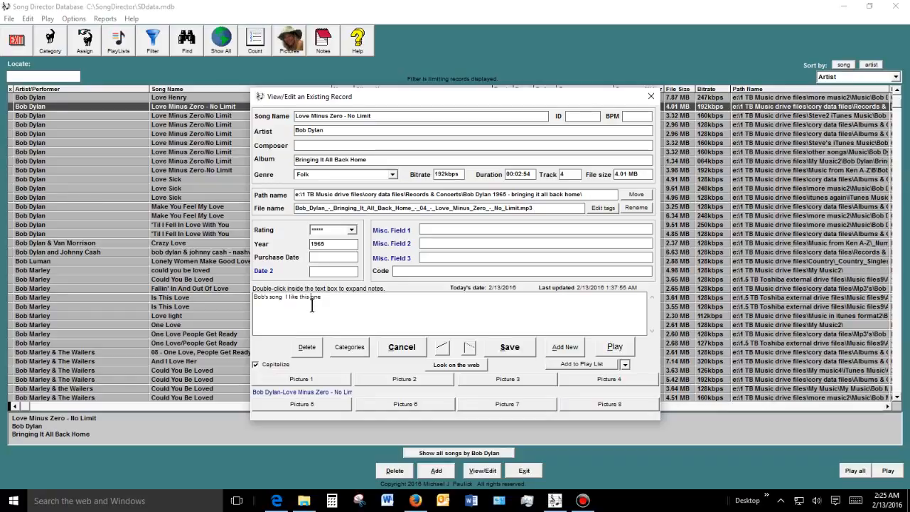
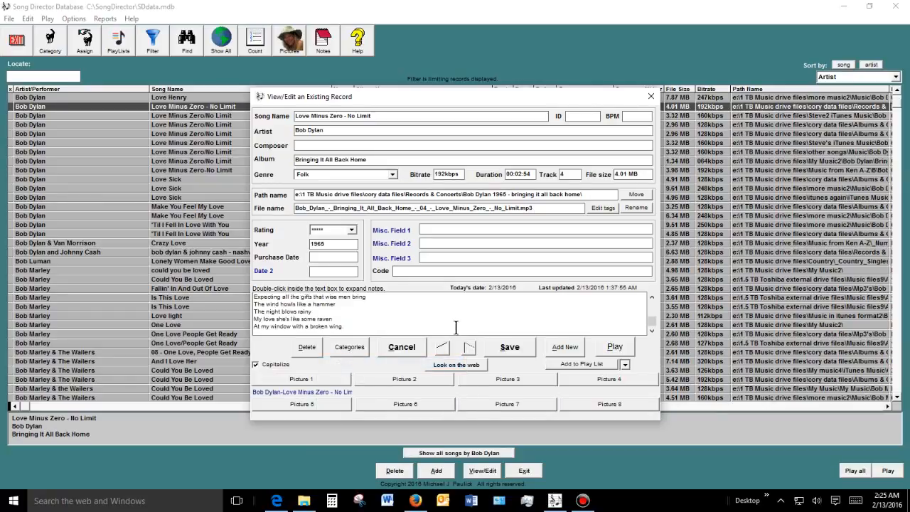
Review the pasted lyrics in the expanded Notes window and close it.
double_click(430, 315)
scroll(444, 277, down, 1)
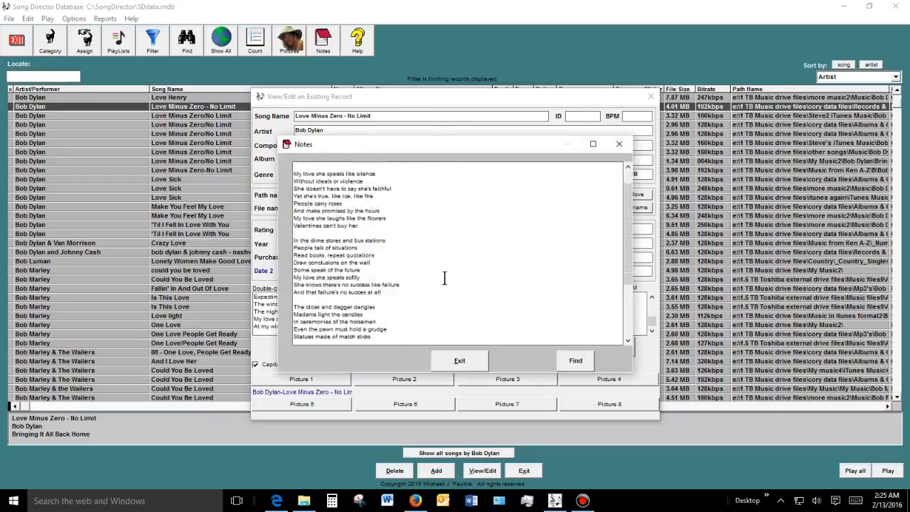
scroll(445, 277, down, 4)
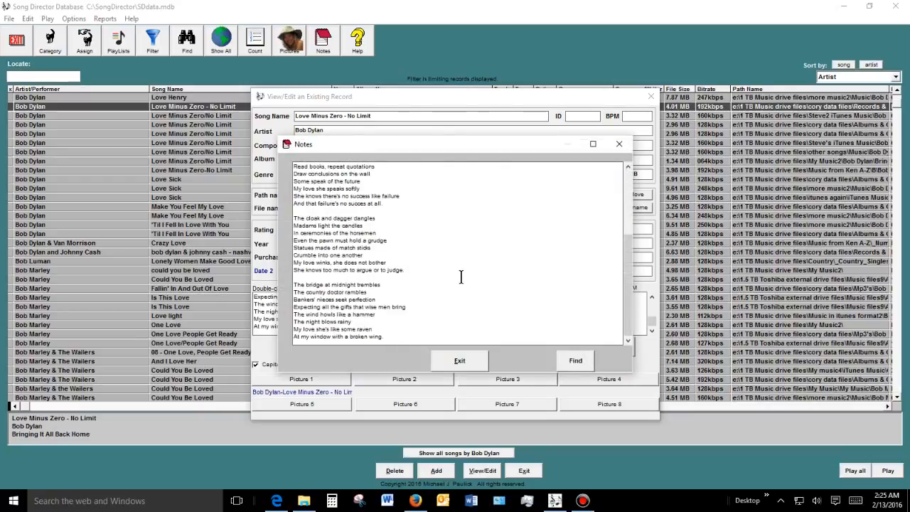
click(469, 360)
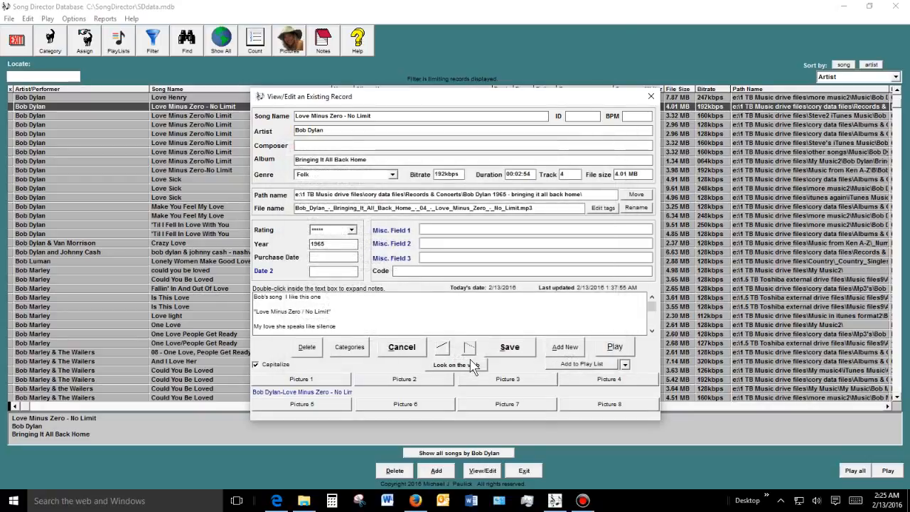
Find album art for "Bringing It All Back Home" on the web from the record, open a cover at full size, and copy the image.
click(473, 366)
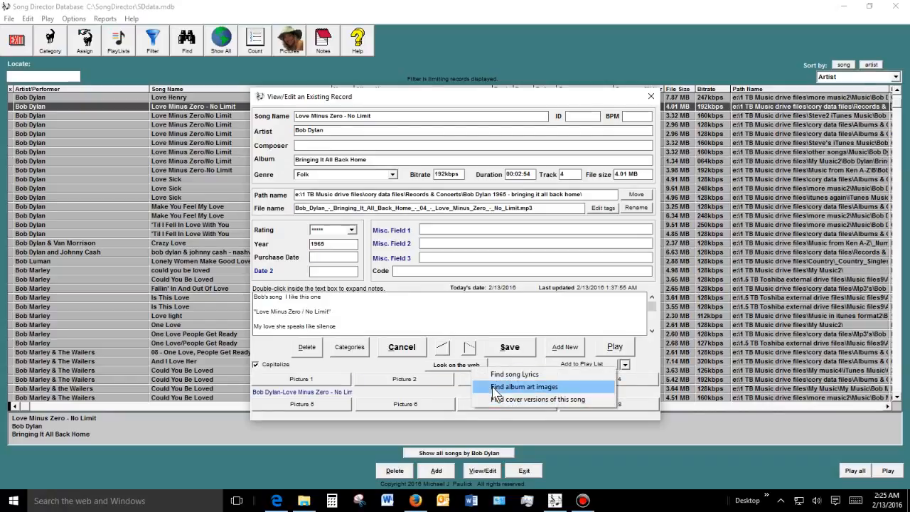
click(495, 389)
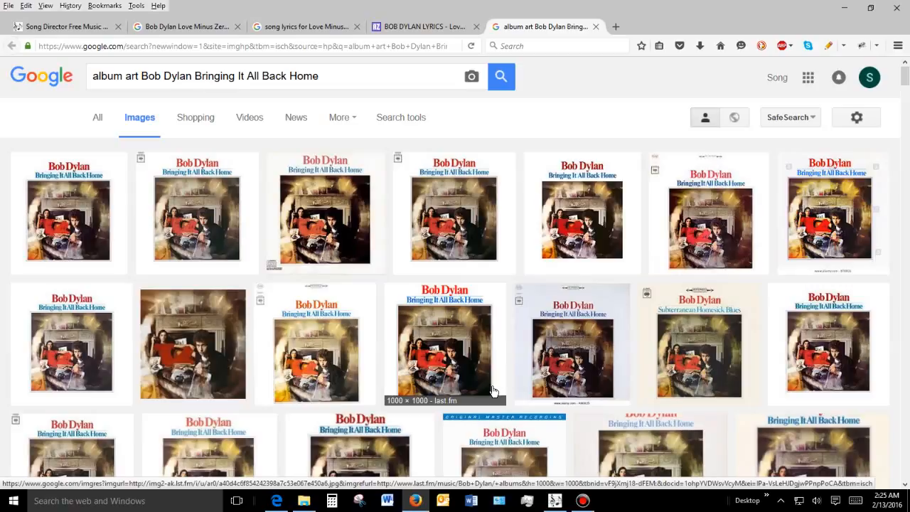
click(587, 242)
click(670, 257)
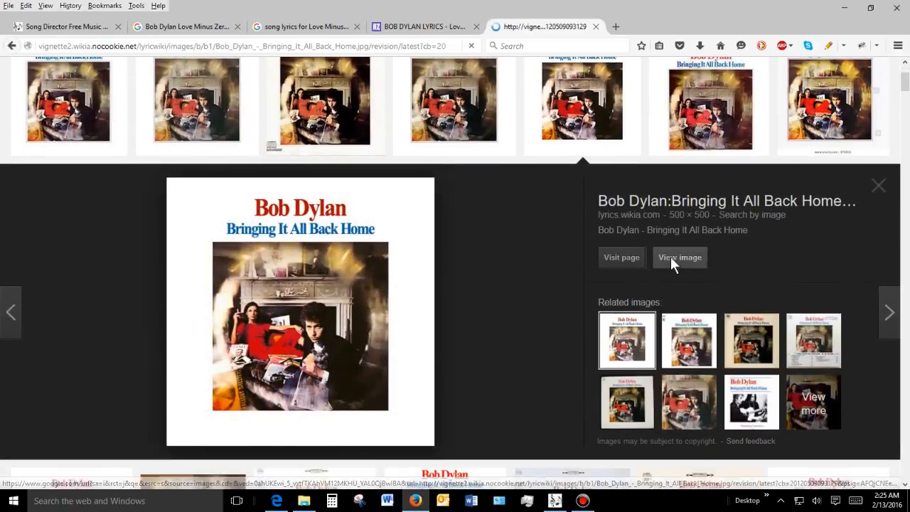
right_click(498, 226)
click(513, 232)
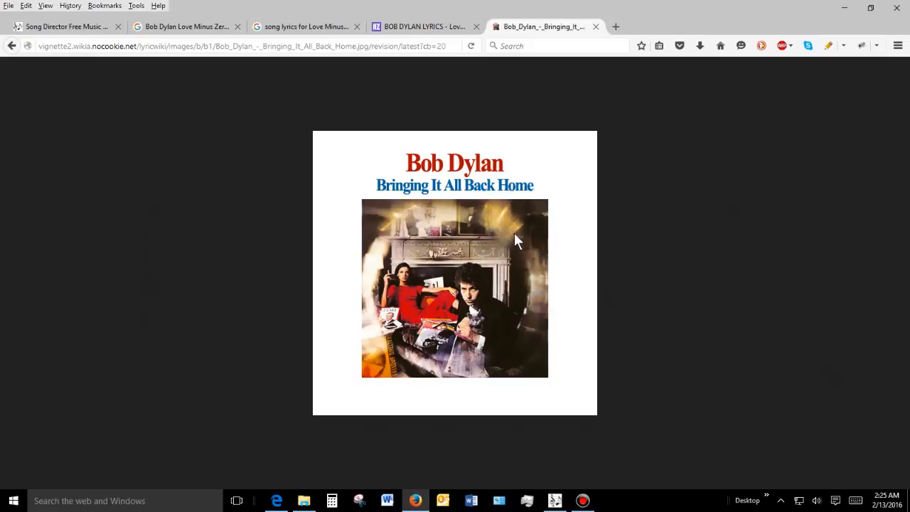
Return to Song Director, paste the copied cover as Picture 2 under the suggested name, save it, and check the stored picture.
click(554, 498)
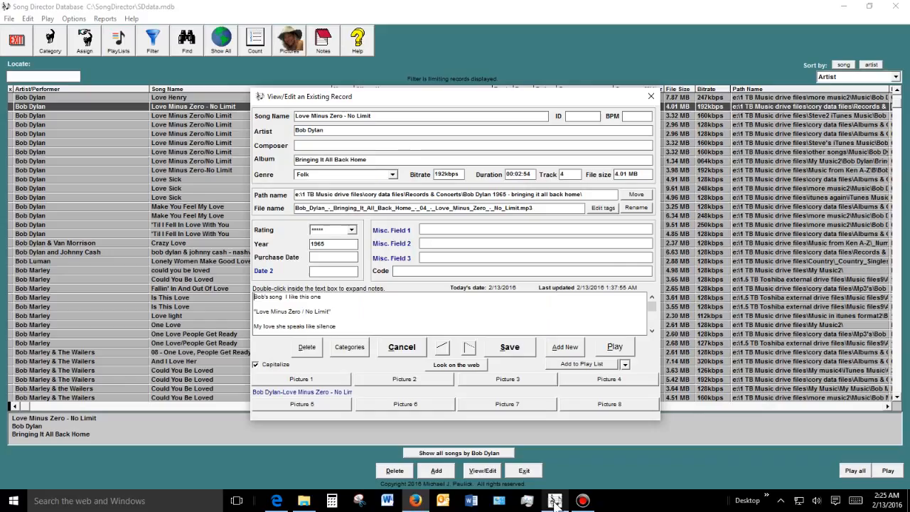
right_click(414, 385)
click(433, 391)
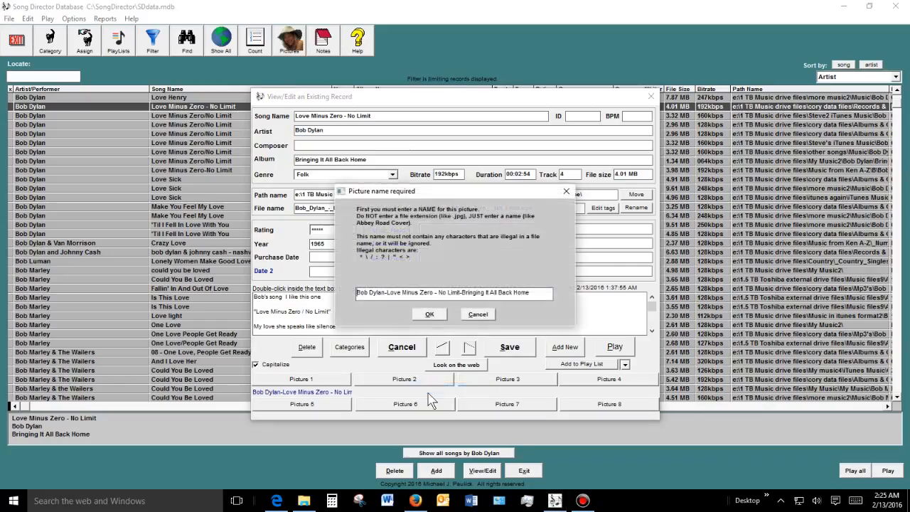
click(432, 314)
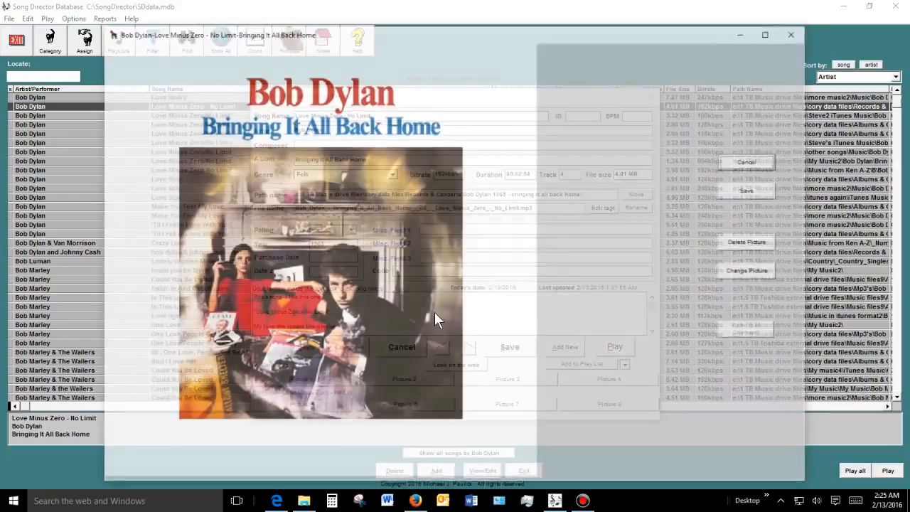
click(762, 192)
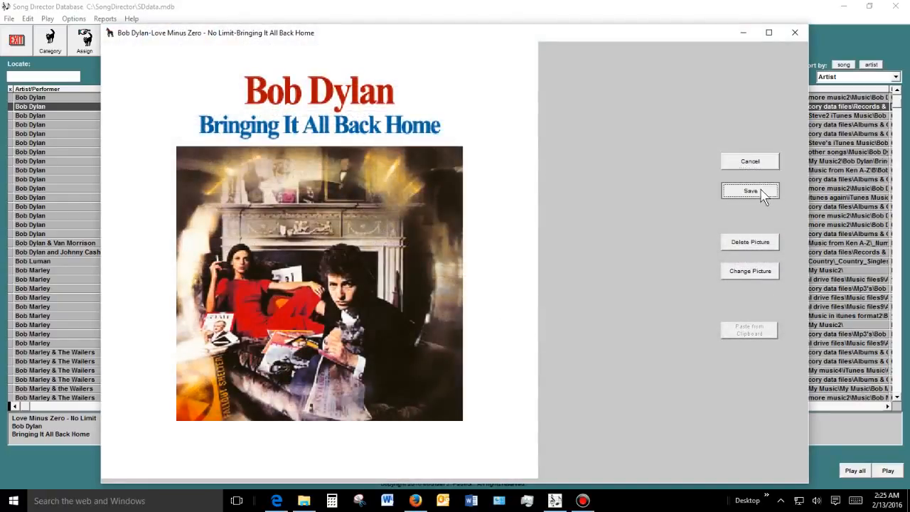
click(428, 380)
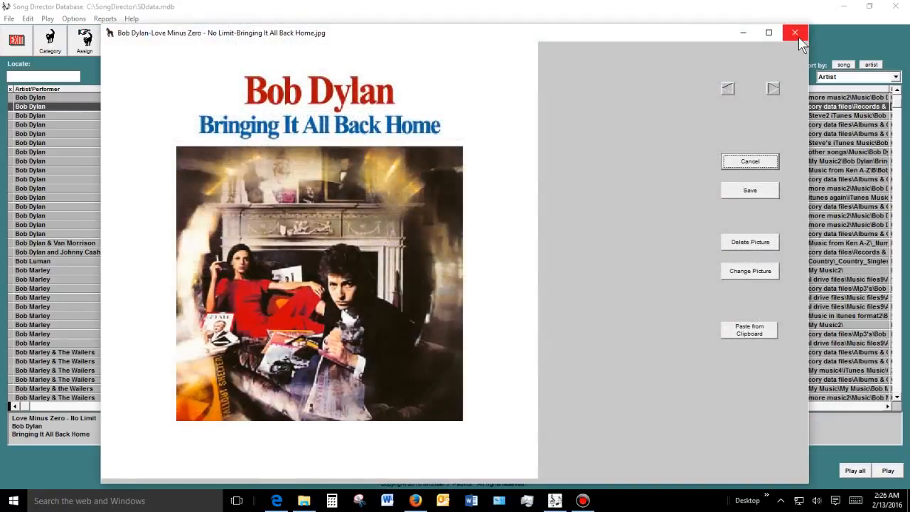
click(750, 162)
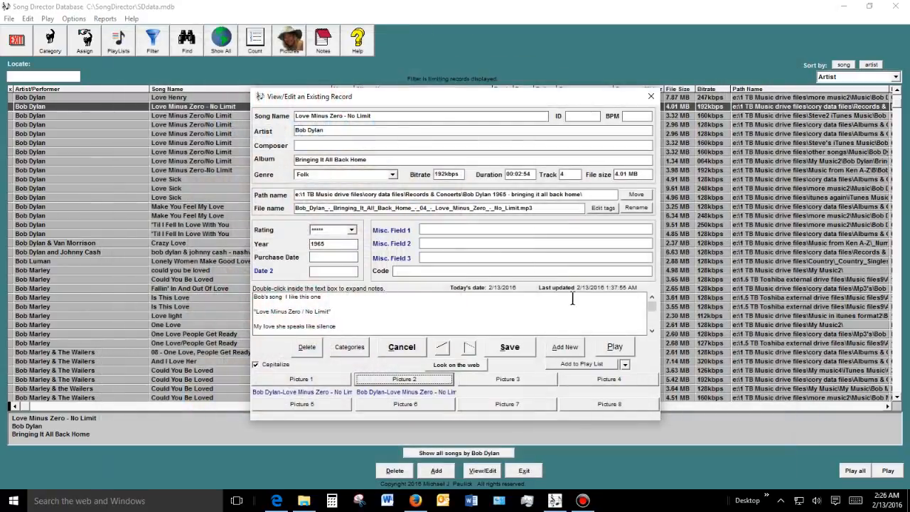
Look up cover versions of the song on the web from its record, browse the results, and return to Song Director.
click(474, 364)
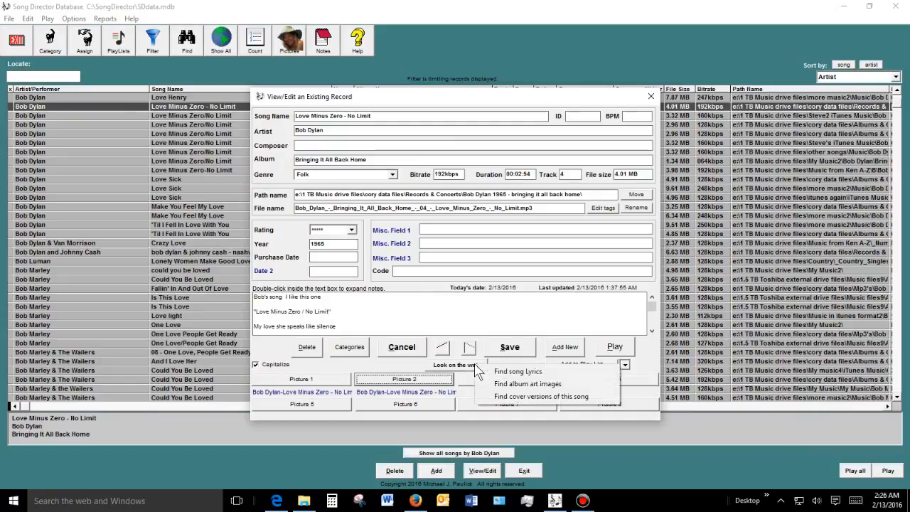
click(500, 397)
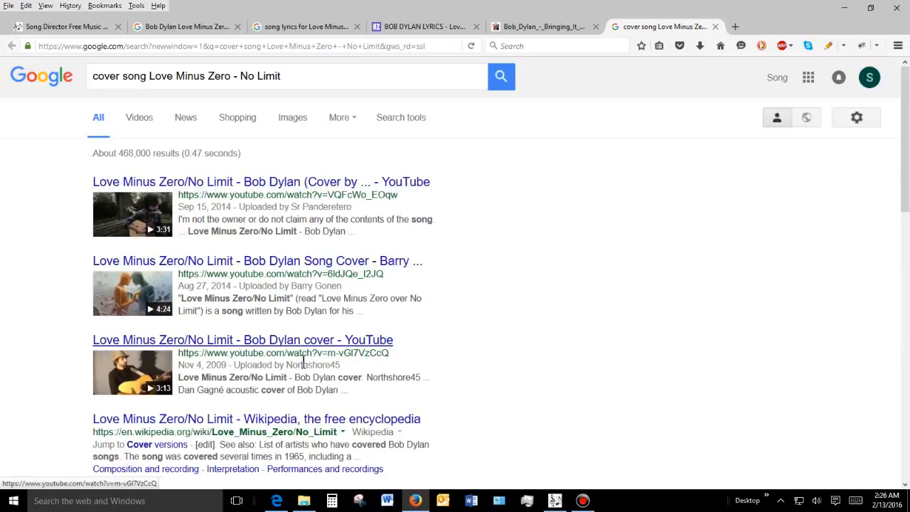
scroll(478, 404, down, 2)
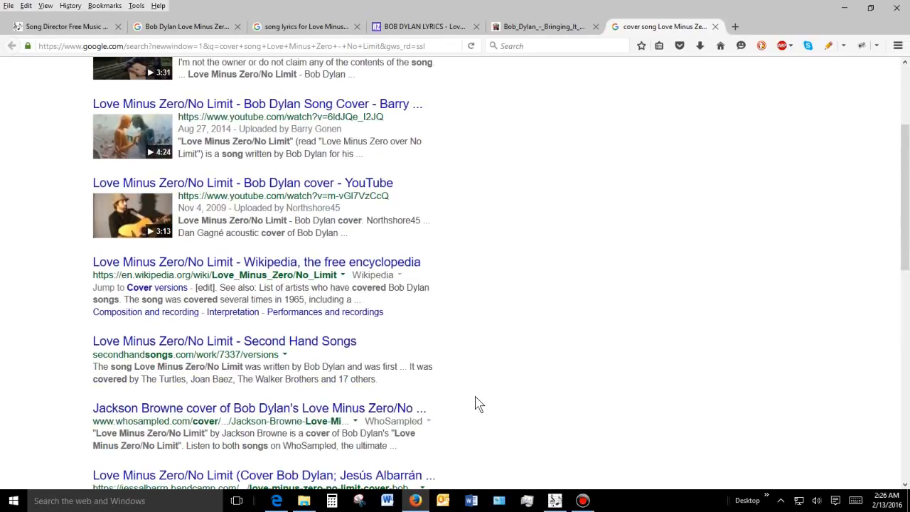
scroll(478, 404, up, 2)
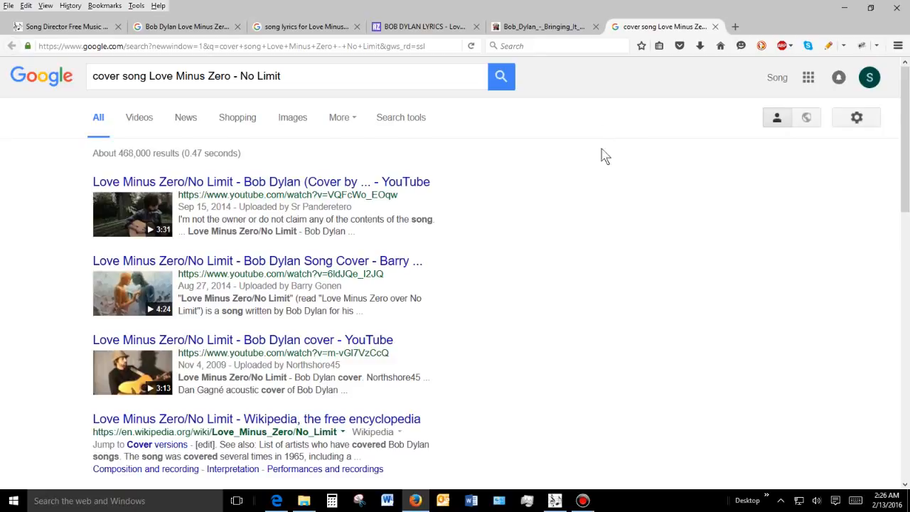
click(554, 501)
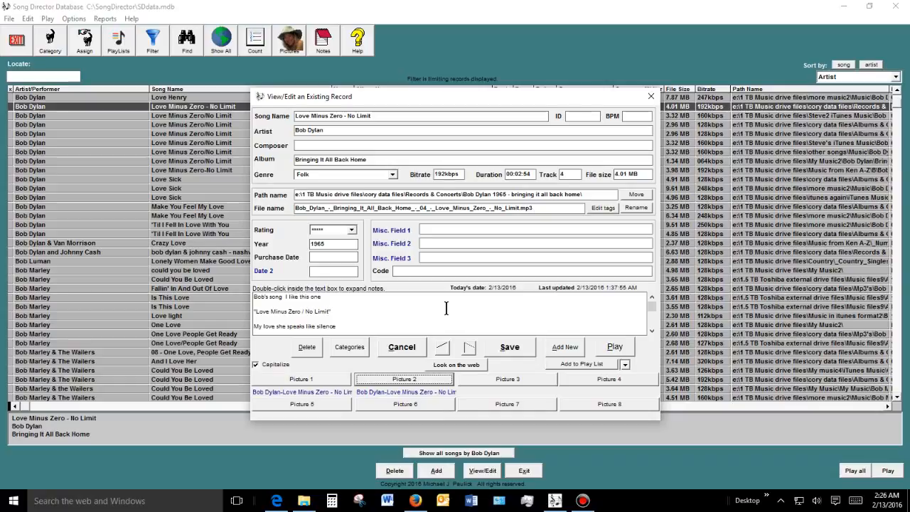
Relabel Misc. Field 1 as "more info" and replace that label with "songs like this".
click(392, 230)
key(Delete)
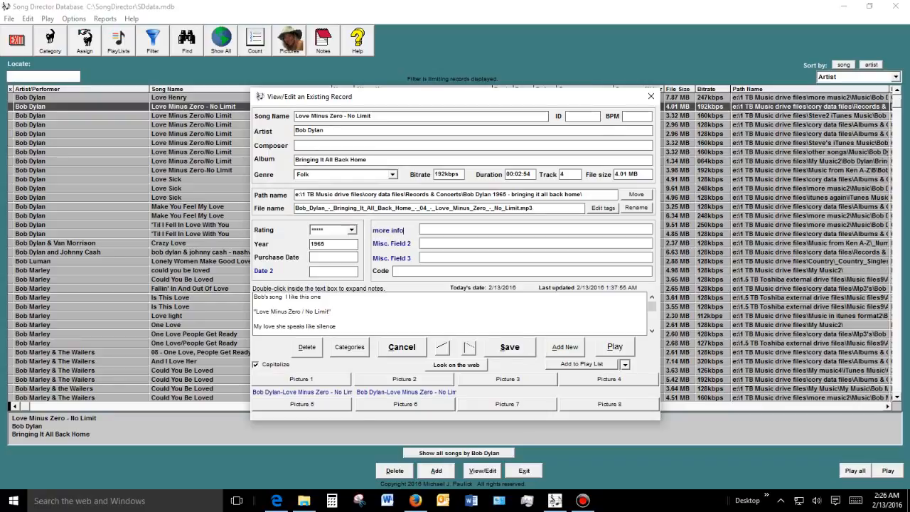
key(BackSpace)
key(BackSpace)
key(BackSpace)
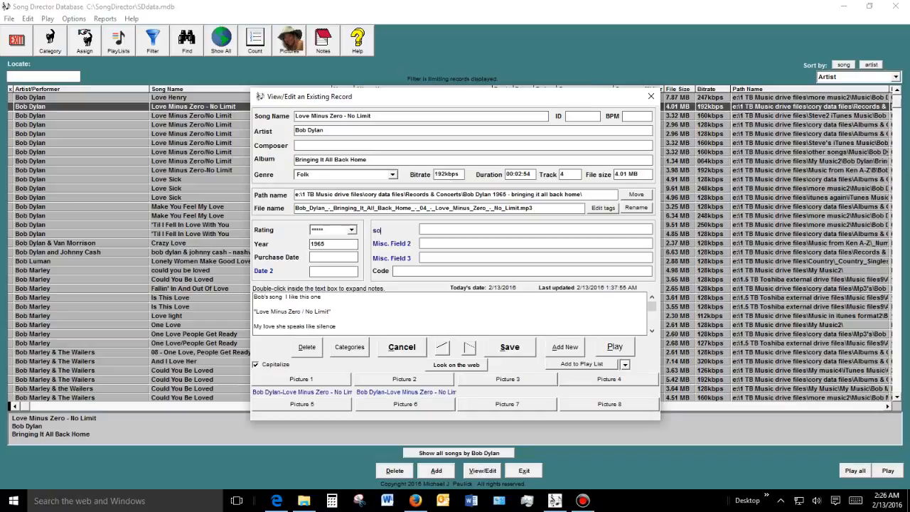
text(like )
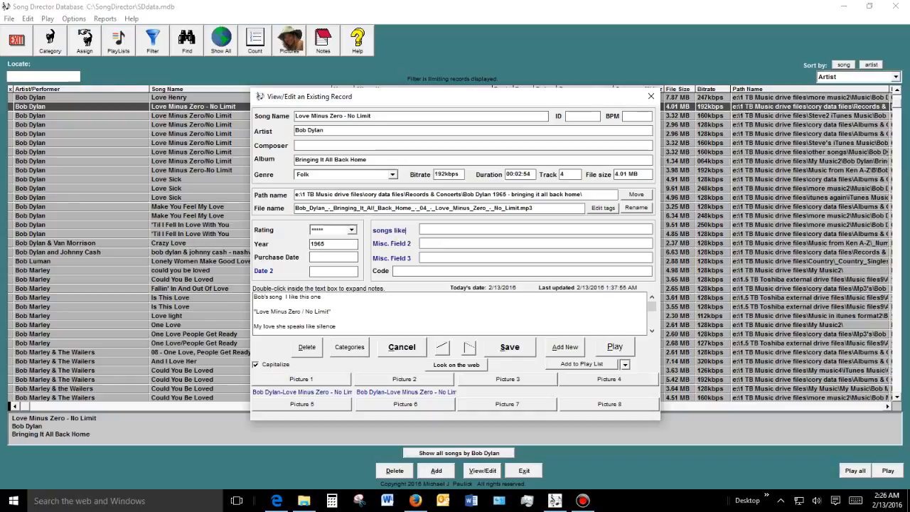
text(this)
Clear the custom label of the first miscellaneous field.
key(BackSpace)
key(BackSpace)
key(BackSpace)
key(BackSpace)
key(BackSpace)
key(BackSpace)
key(BackSpace)
key(BackSpace)
key(BackSpace)
key(BackSpace)
key(BackSpace)
key(BackSpace)
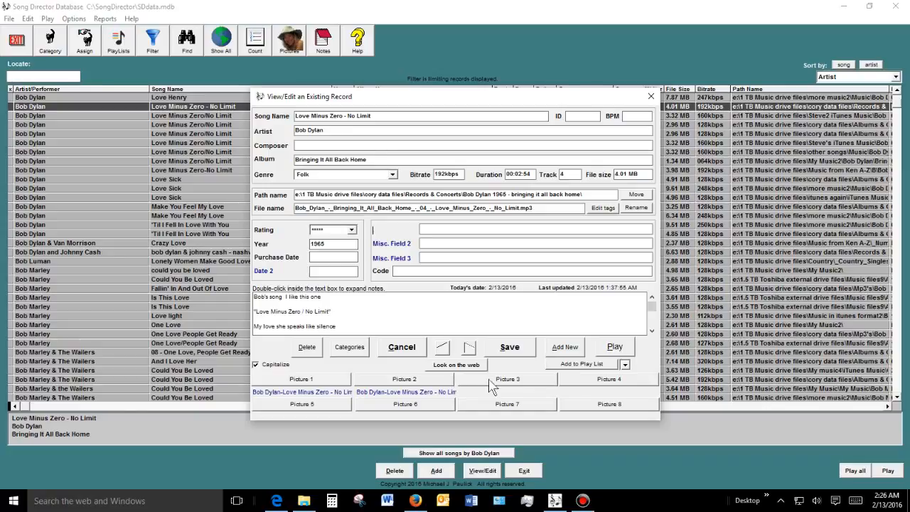
Select the existing playlist from the record and add the current song to it.
click(627, 366)
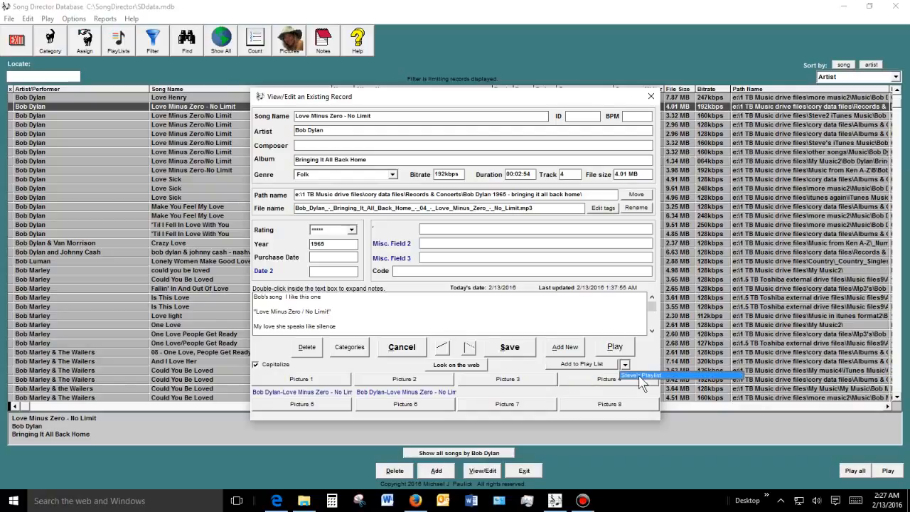
click(639, 376)
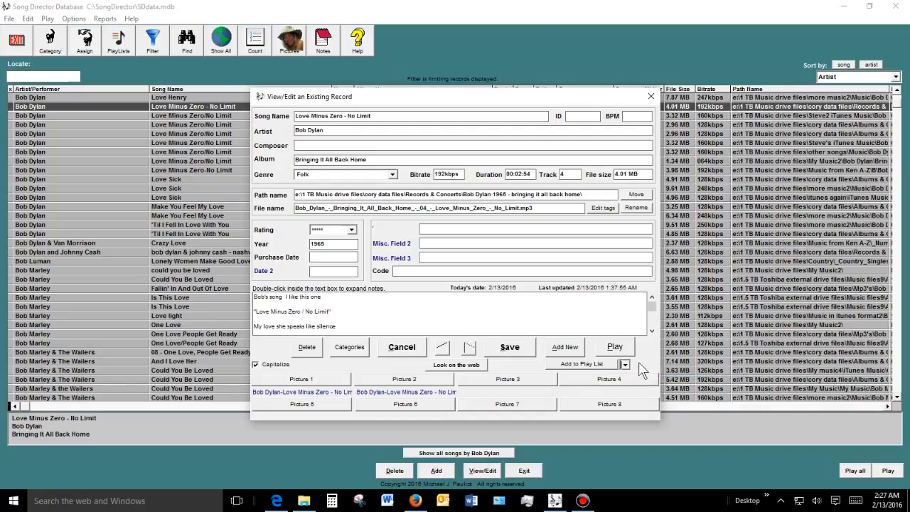
click(610, 365)
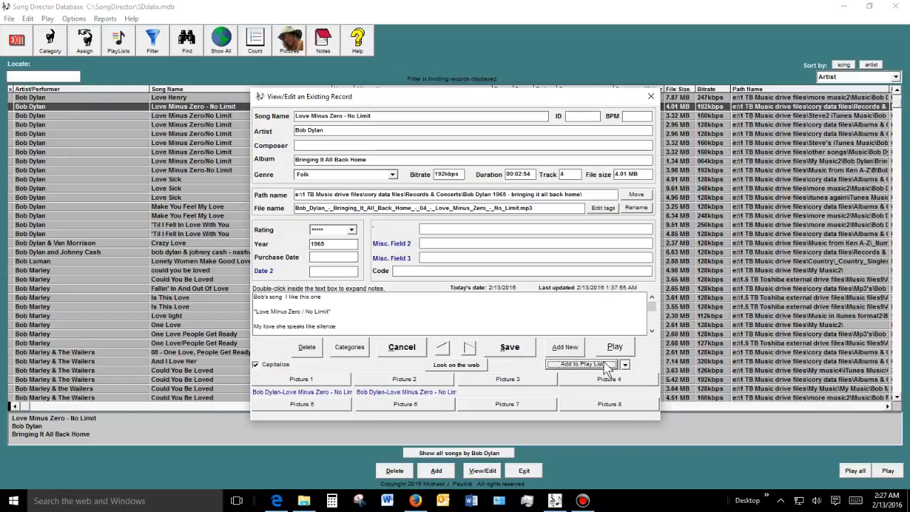
Create a new category named "Songs I like by Bob Dylan" from the song's category assignment window.
click(353, 347)
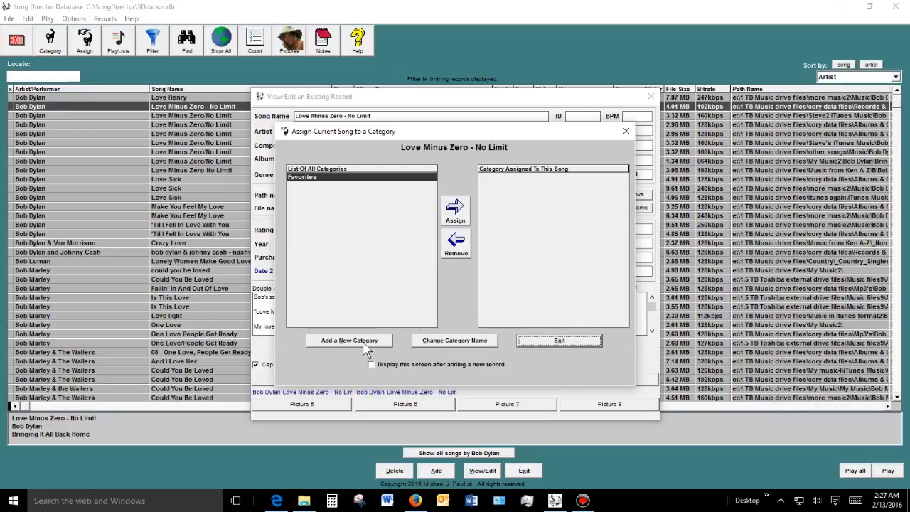
click(363, 344)
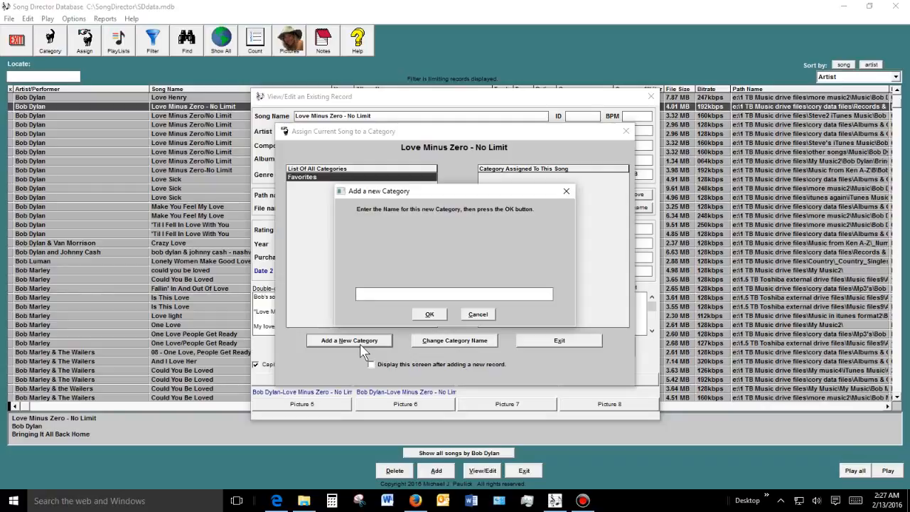
text(Songs I like by B)
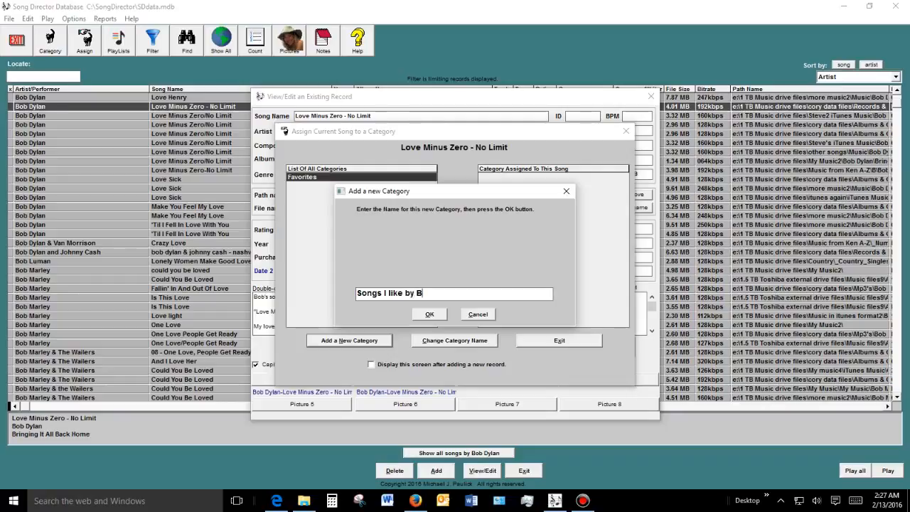
text(ob Dylan)
click(430, 315)
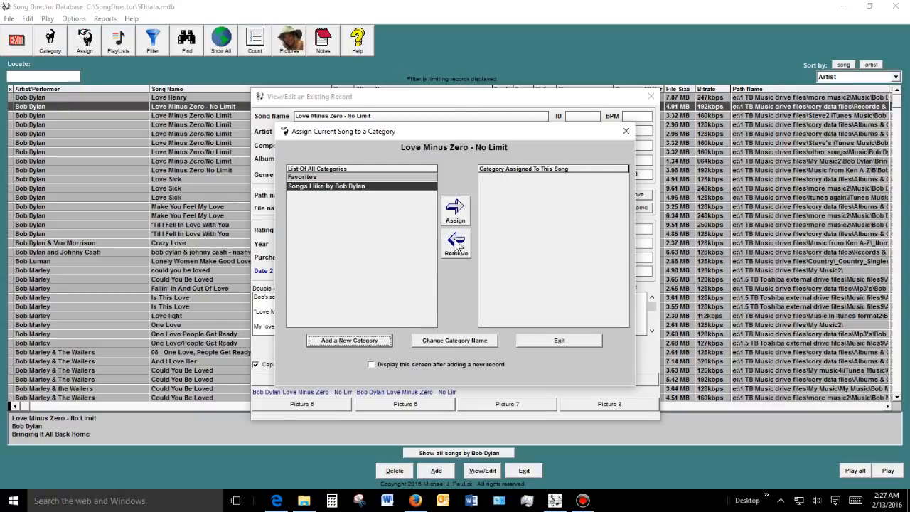
Assign the current song to the "Songs I like by Bob Dylan" category and save its record.
click(453, 212)
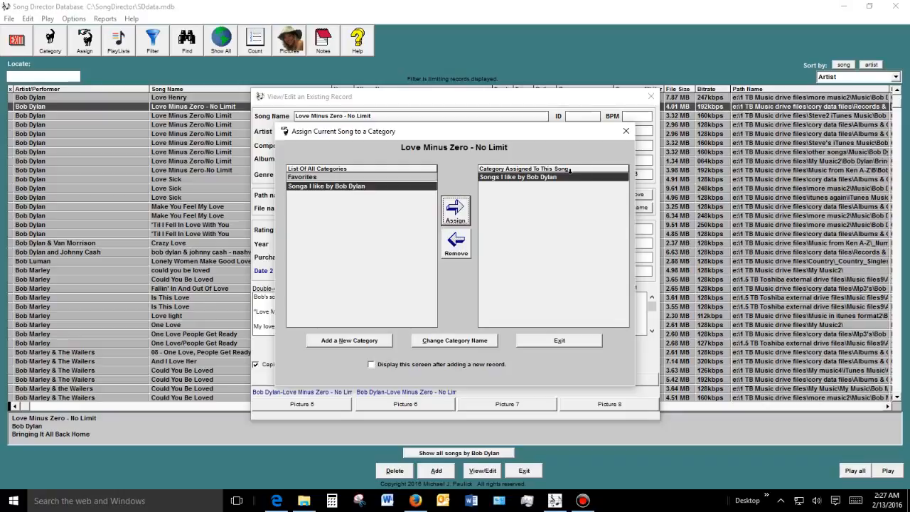
click(558, 342)
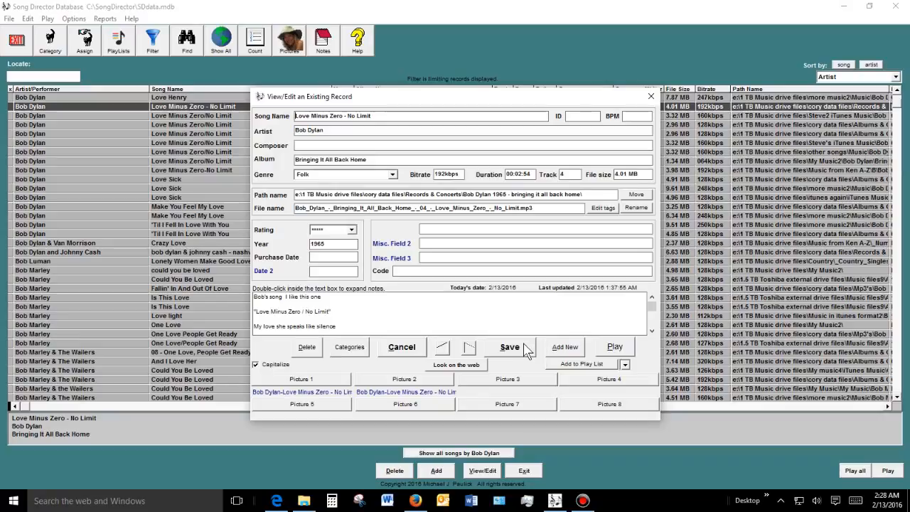
click(525, 347)
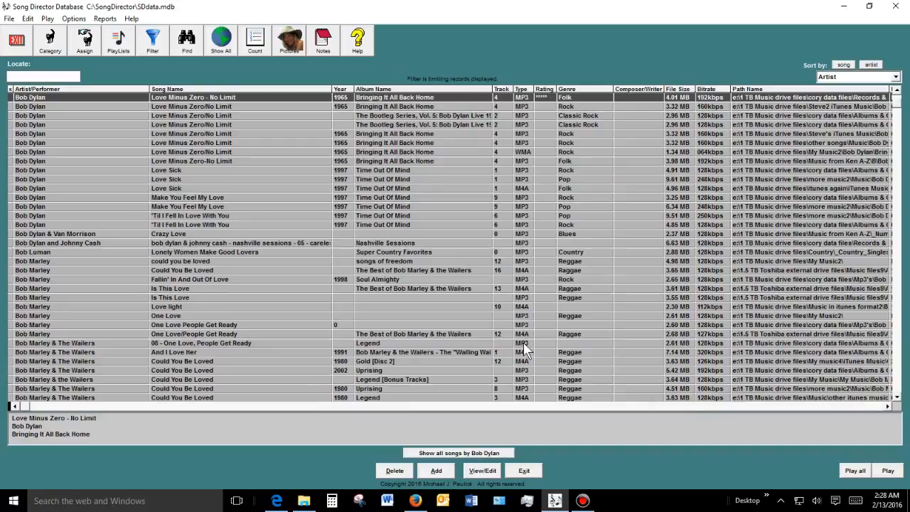
Display the songs in the "Songs I like by Bob Dylan" category and switch the list to all songs by Bob Dylan.
click(50, 44)
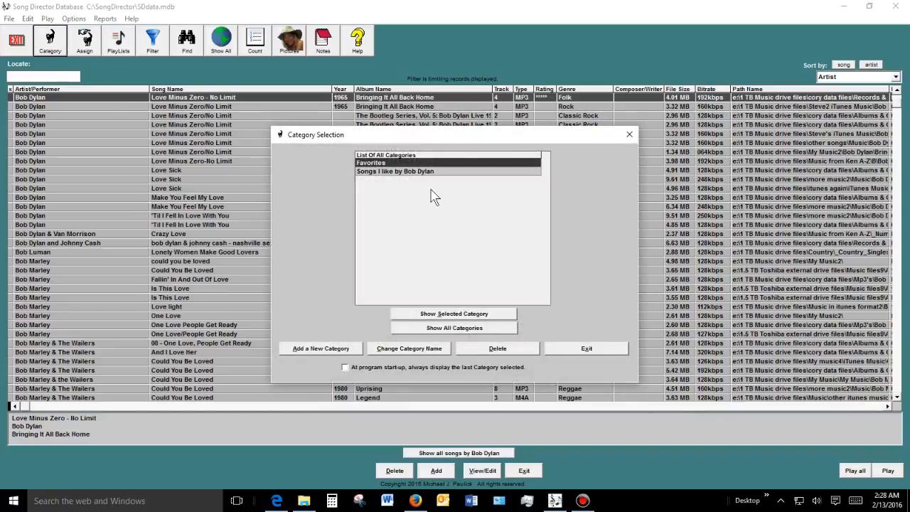
double_click(434, 172)
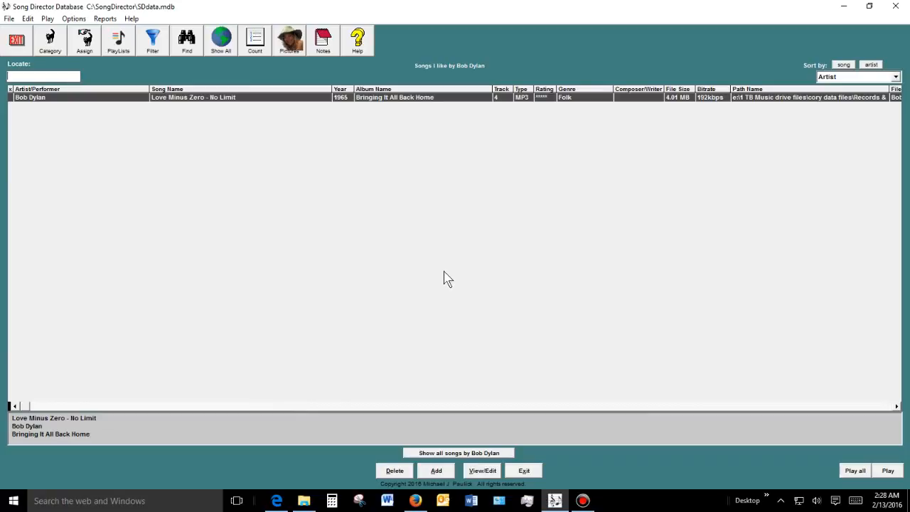
click(65, 47)
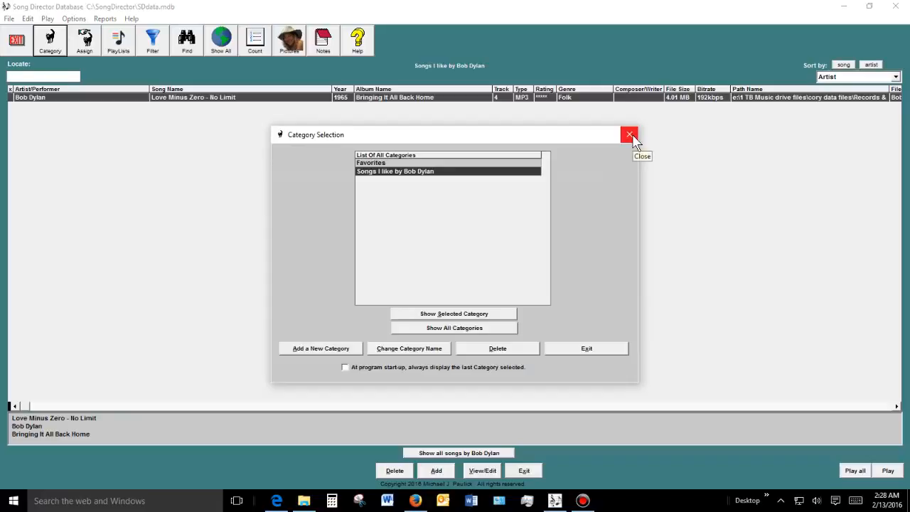
click(588, 350)
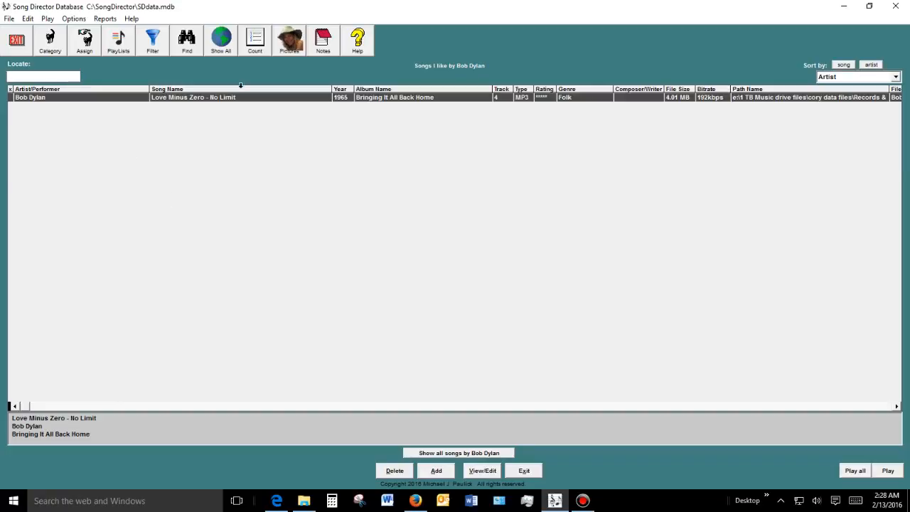
click(455, 455)
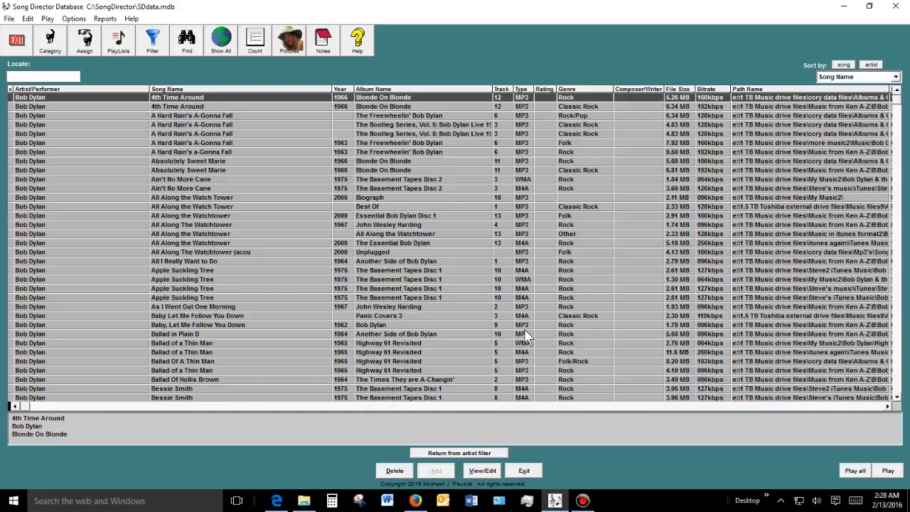
Play the songs in the existing playlist at reduced volume, pausing playback before closing the player.
click(118, 41)
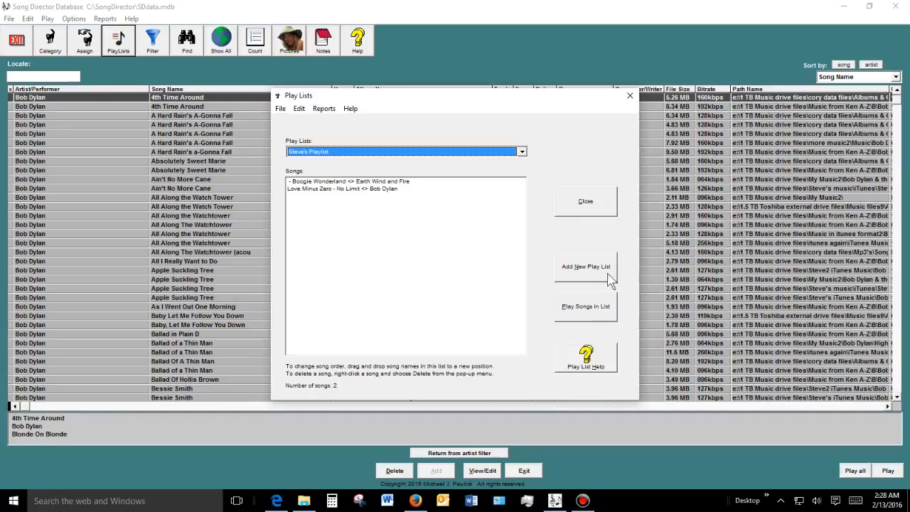
click(522, 153)
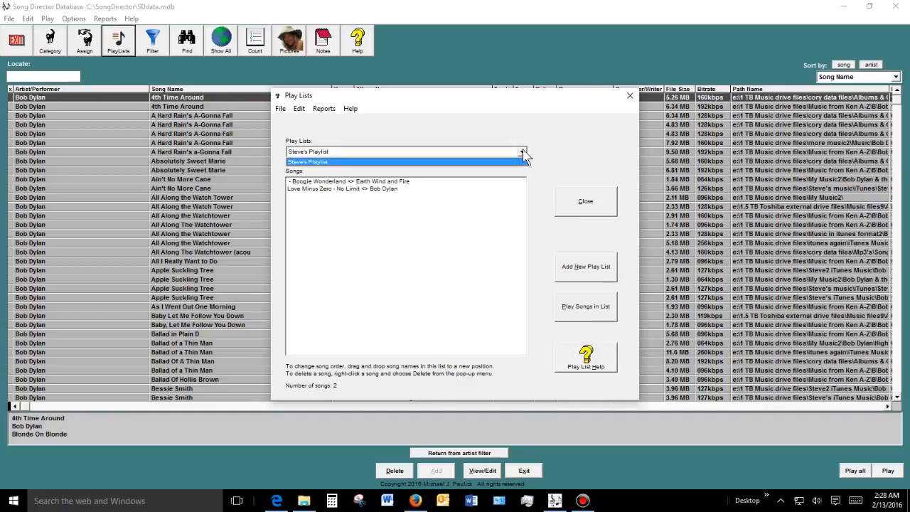
click(522, 154)
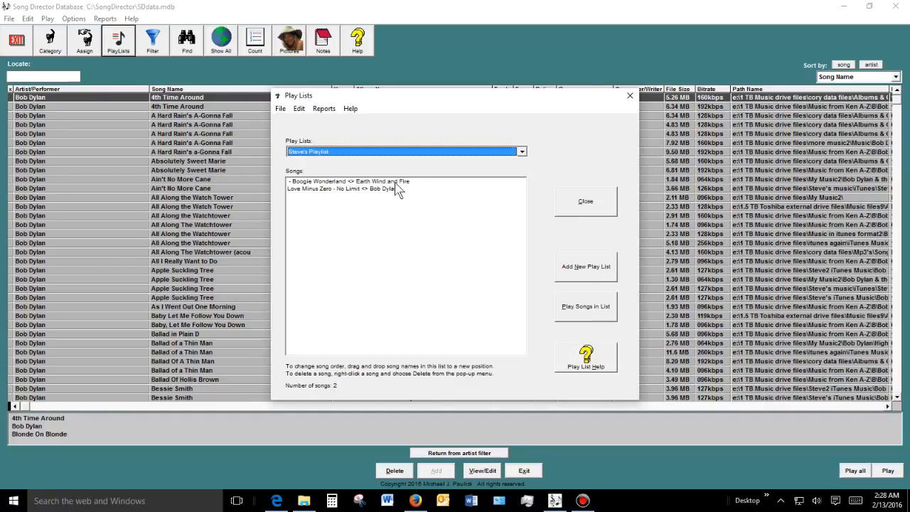
click(608, 313)
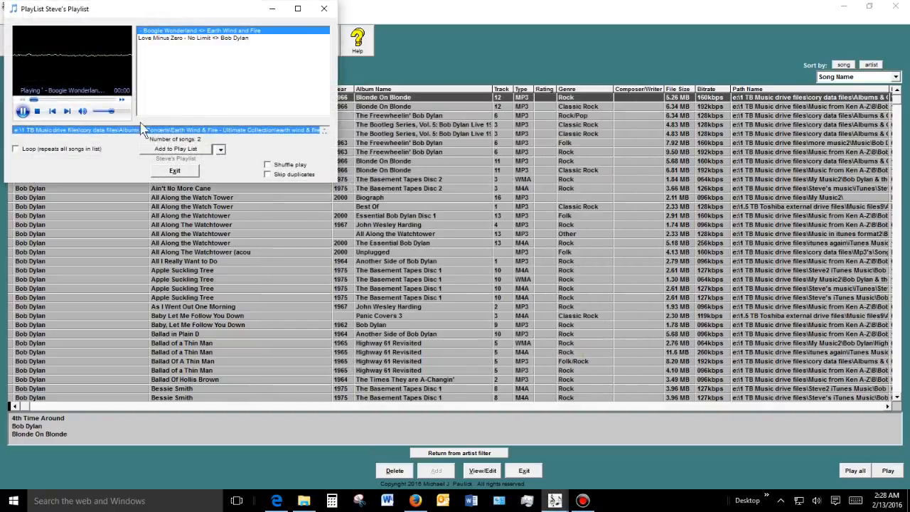
click(95, 111)
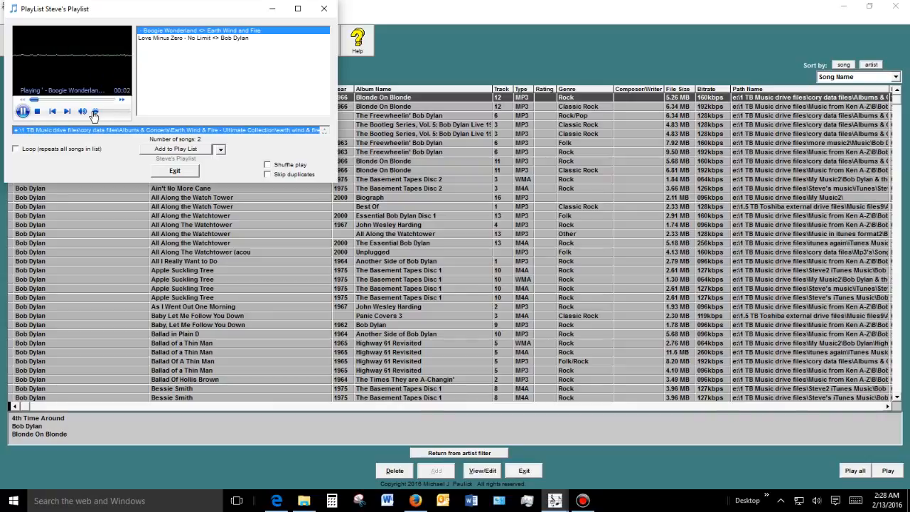
click(22, 111)
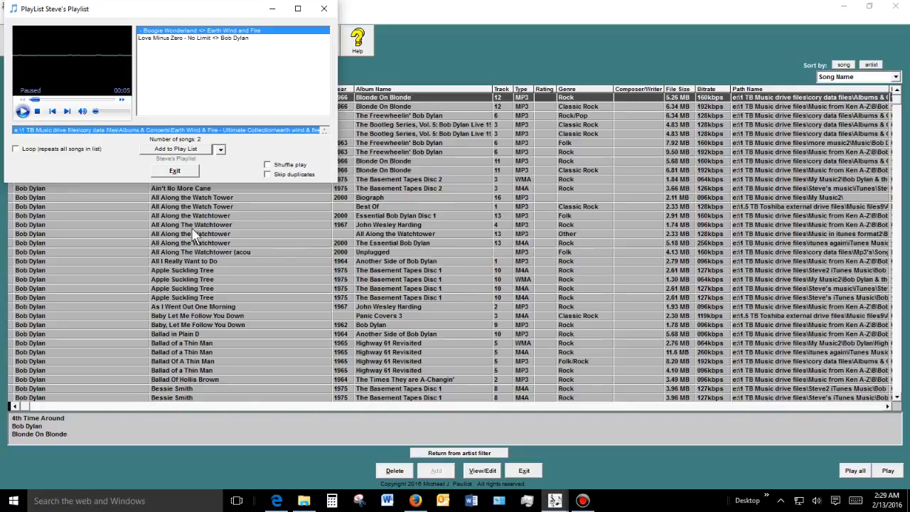
click(175, 172)
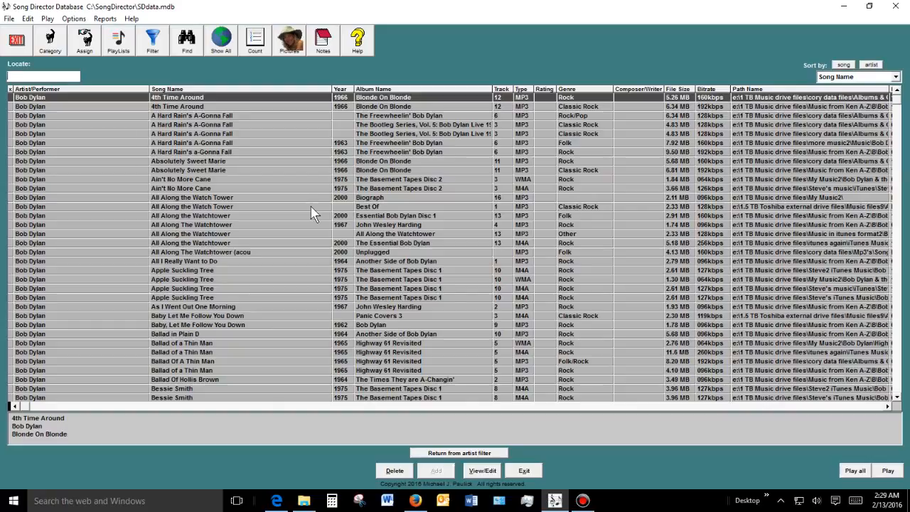
click(10, 20)
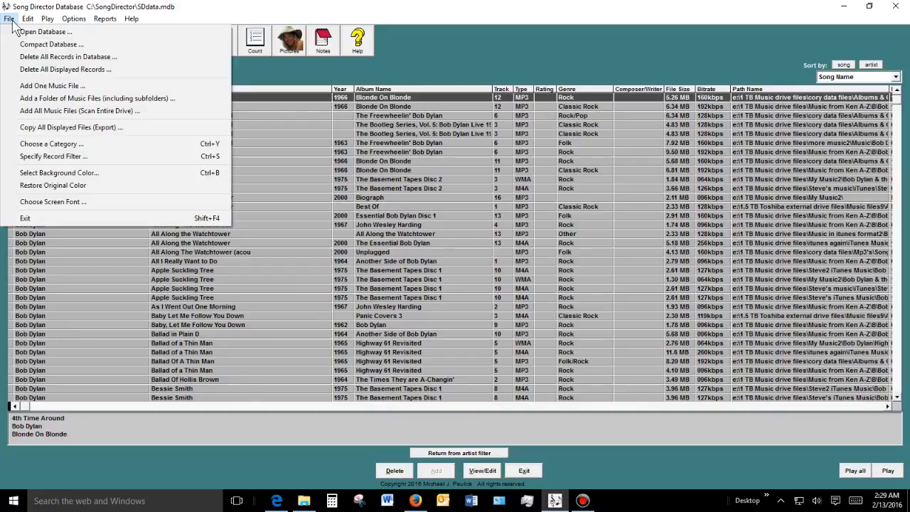
mouse_move(30, 22)
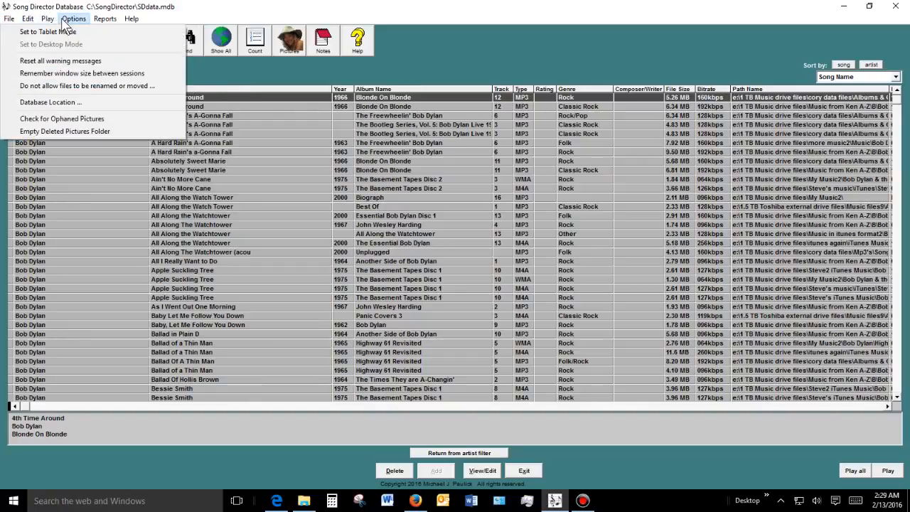
mouse_move(105, 21)
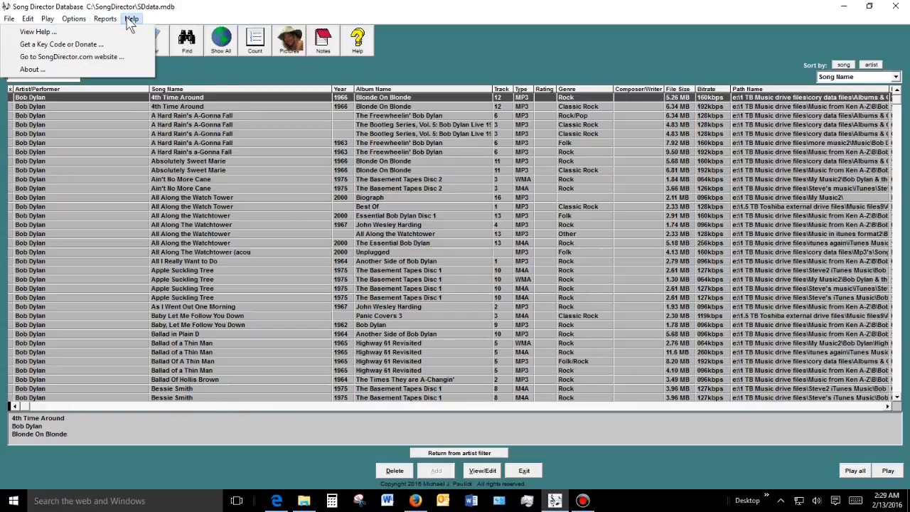
Open the Song Director online help page in the browser and look through its contents list of topics.
click(469, 57)
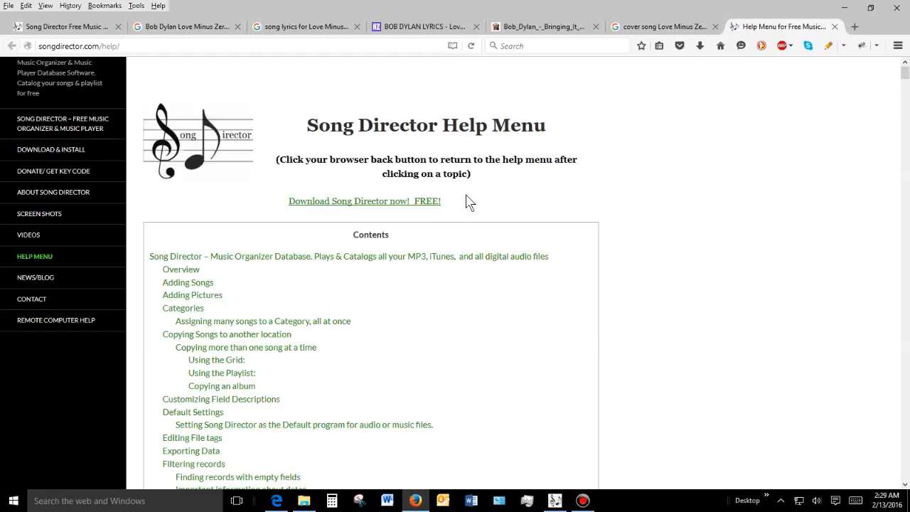
scroll(619, 280, down, 5)
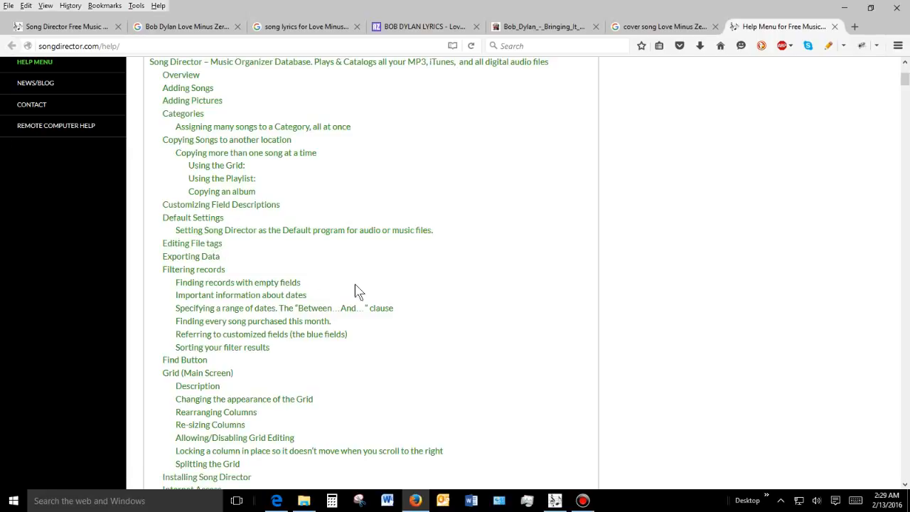
scroll(362, 293, down, 3)
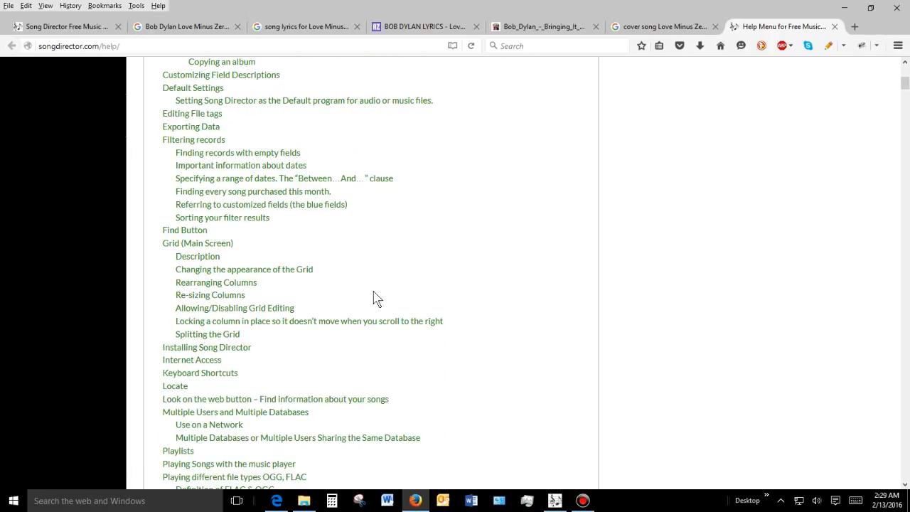
scroll(377, 299, down, 2)
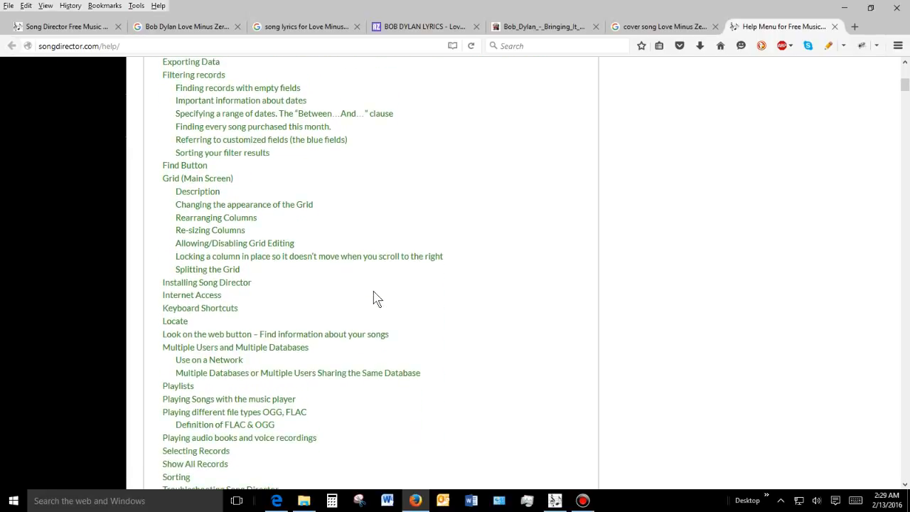
scroll(377, 298, down, 2)
scroll(377, 298, down, 3)
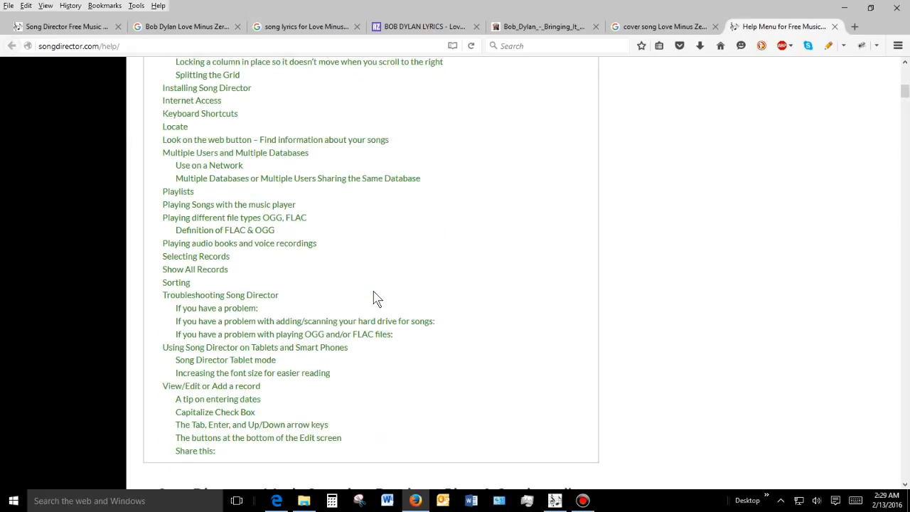
scroll(377, 298, down, 2)
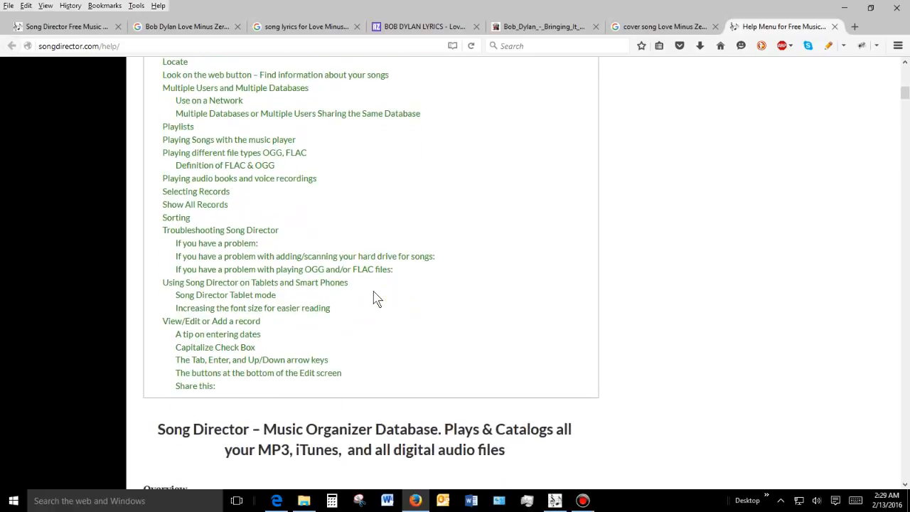
scroll(377, 299, down, 3)
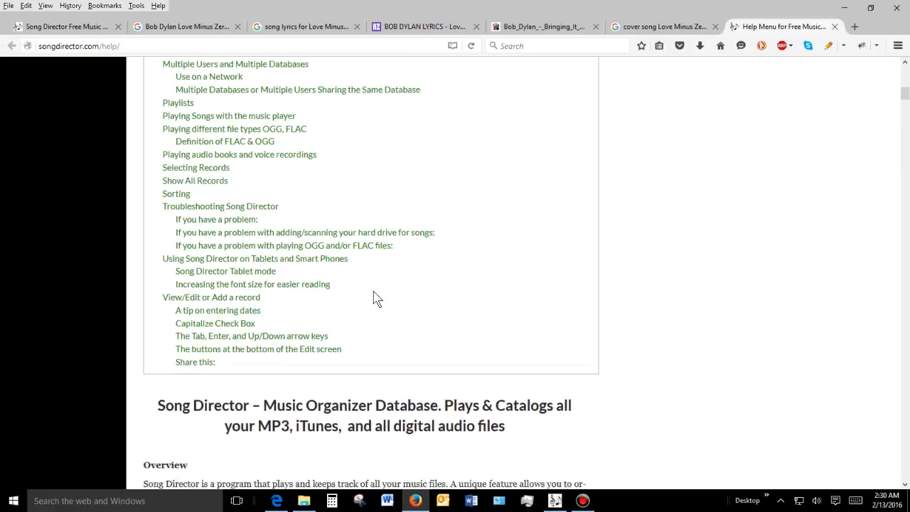
scroll(372, 290, up, 18)
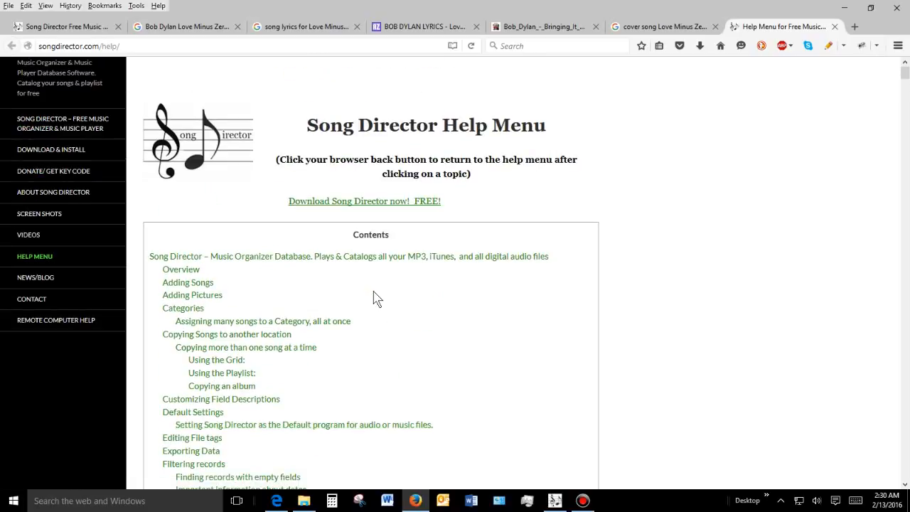
scroll(367, 353, down, 1)
scroll(368, 353, down, 1)
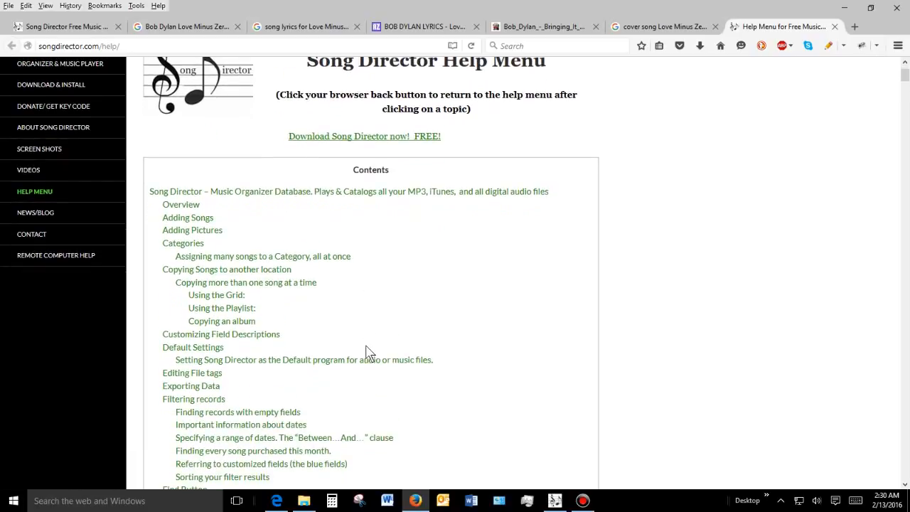
scroll(368, 354, up, 2)
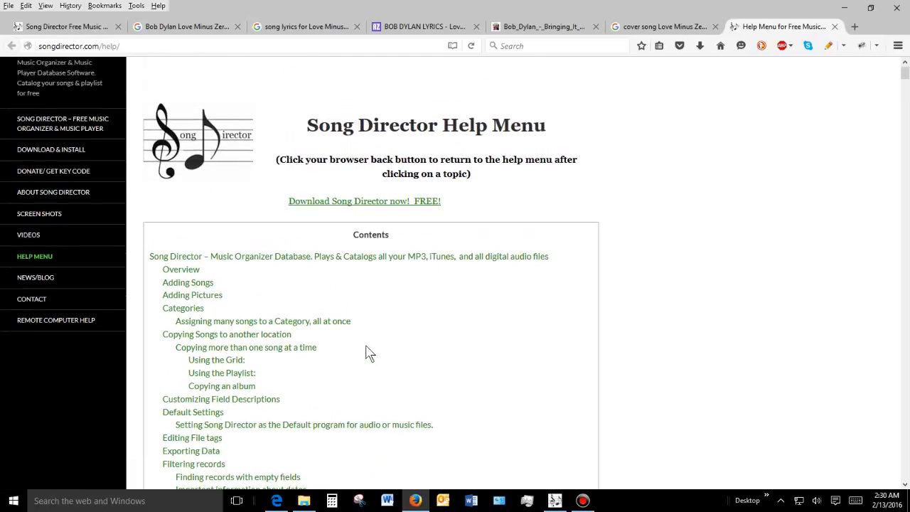
Switch back to Song Director, review the existing playlist's songs and count the records in the displayed list.
click(556, 498)
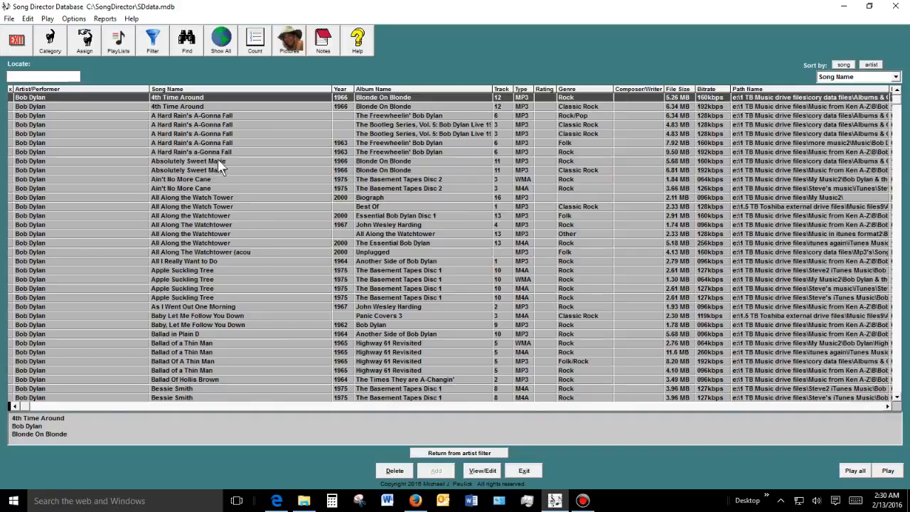
click(119, 43)
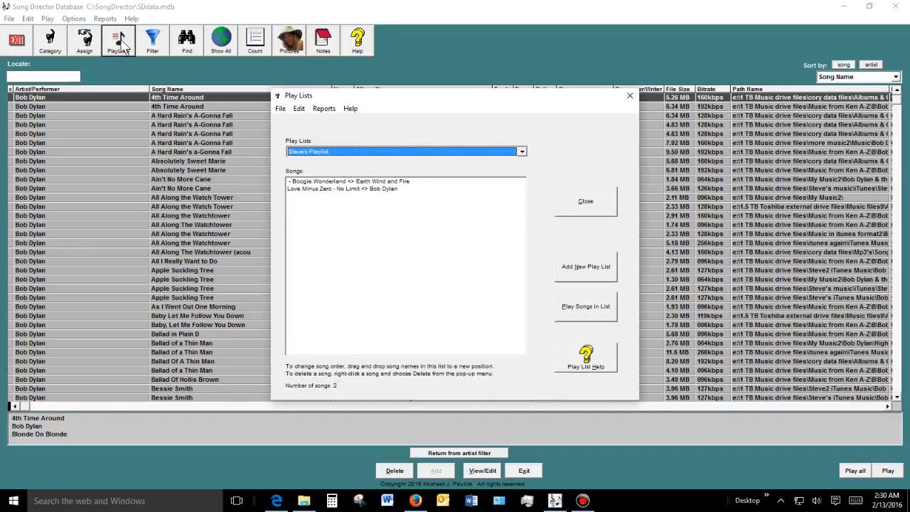
click(579, 203)
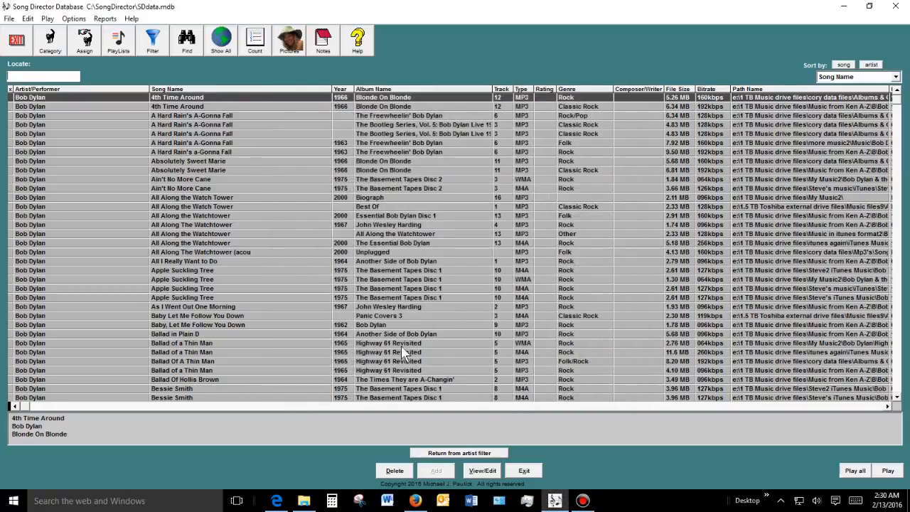
click(263, 48)
click(519, 285)
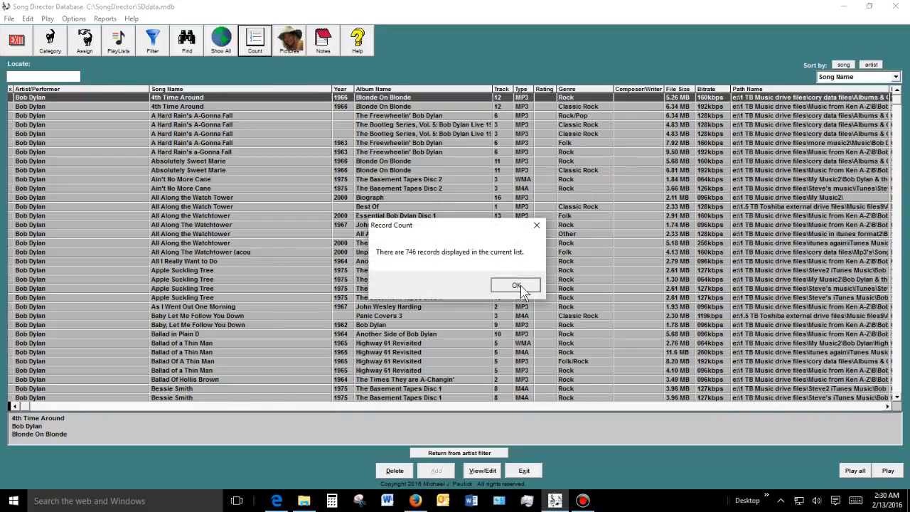
Play all the displayed Bob Dylan songs at reduced volume, pausing playback before closing the player.
click(860, 471)
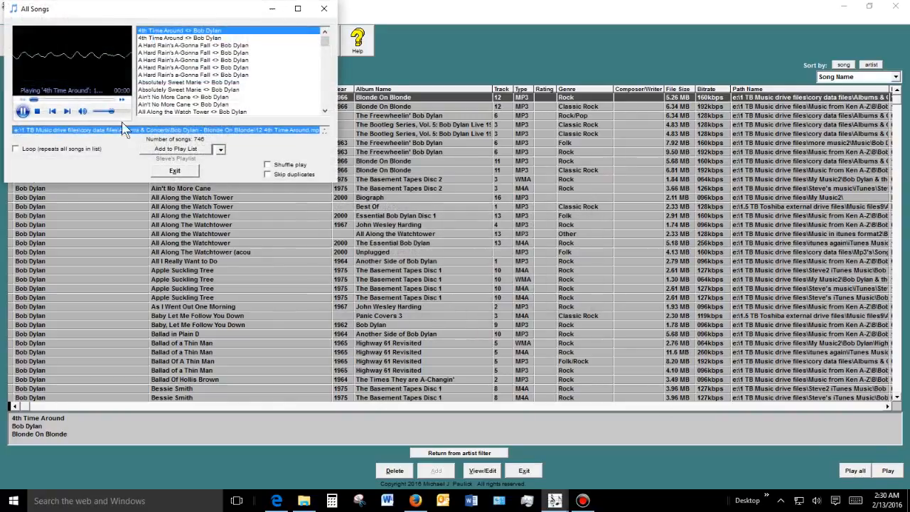
click(94, 112)
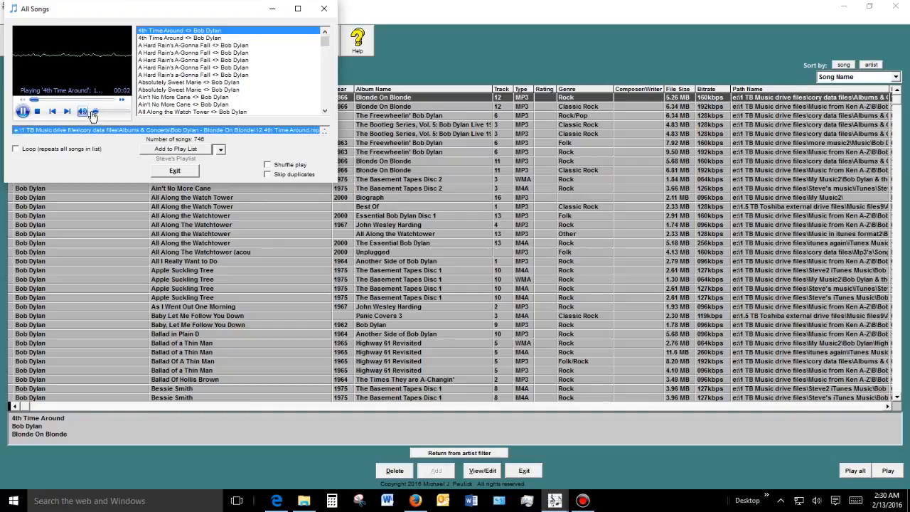
click(23, 112)
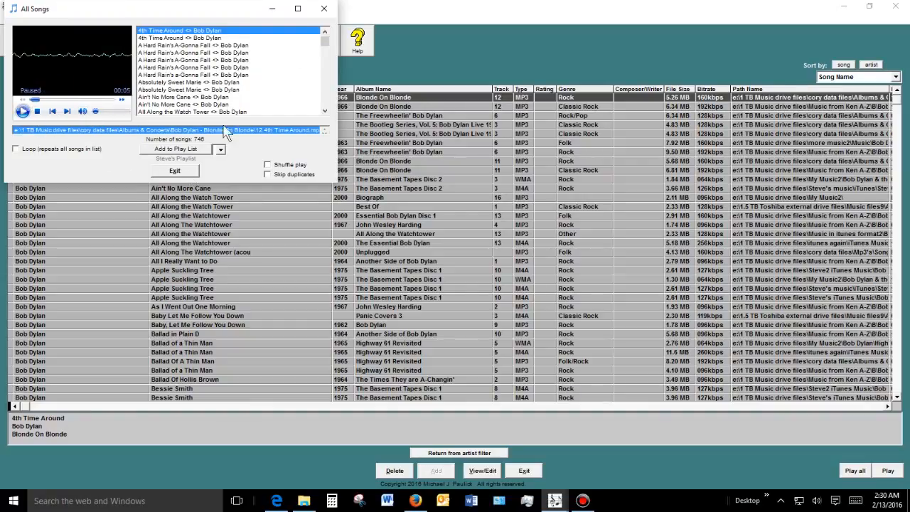
click(174, 172)
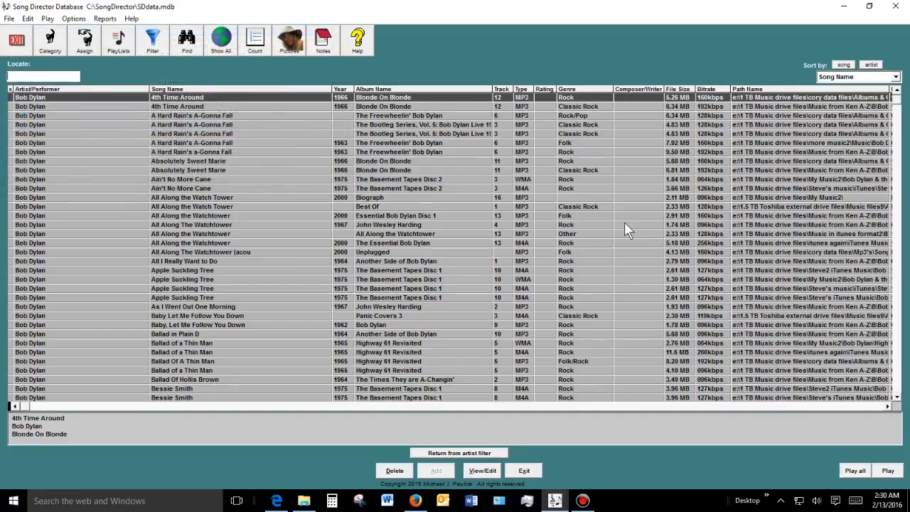